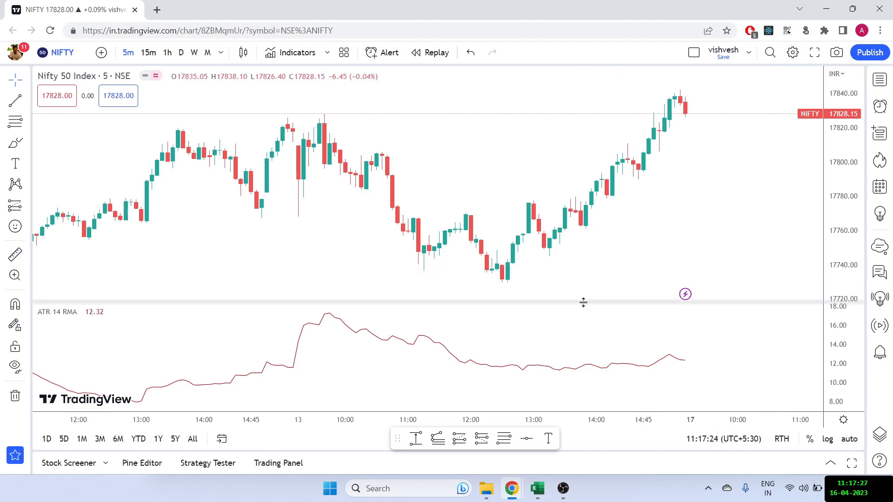
- Enlarge the price pane slightly and set the existing ATR indicator to length 7 with RMA smoothing
left_click_drag(583, 300, 585, 312)
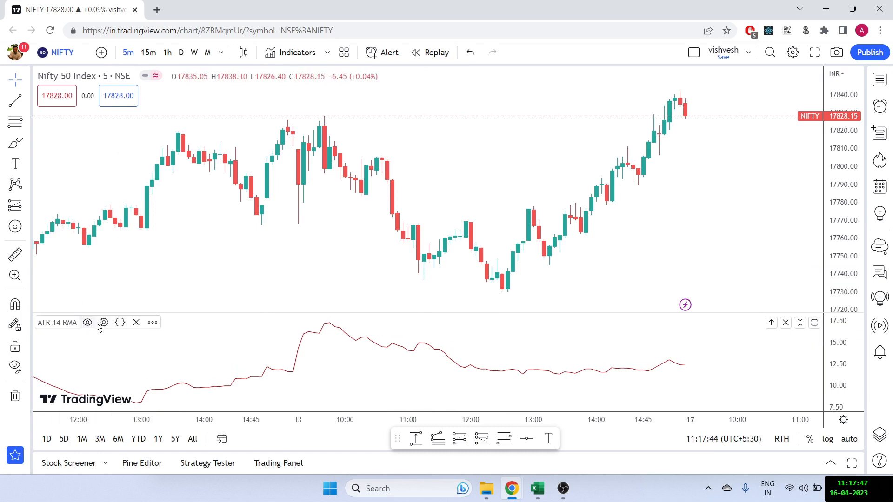
left_click(103, 323)
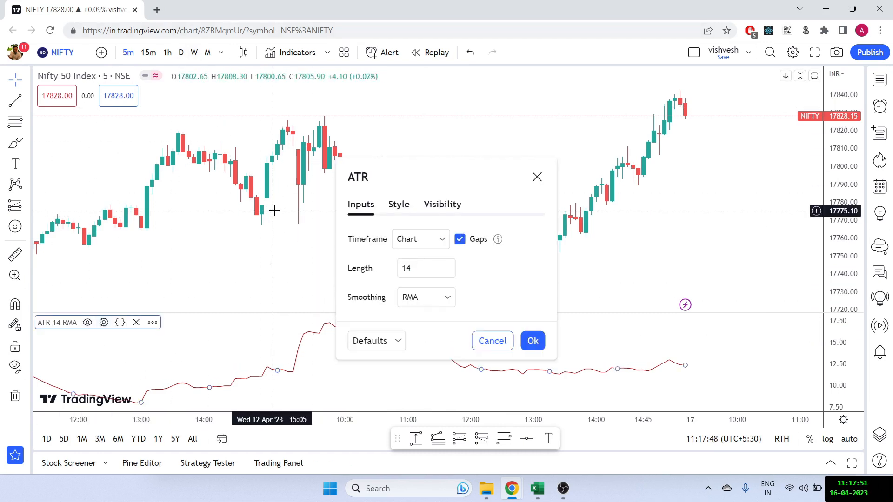
double_click(409, 269)
type("7")
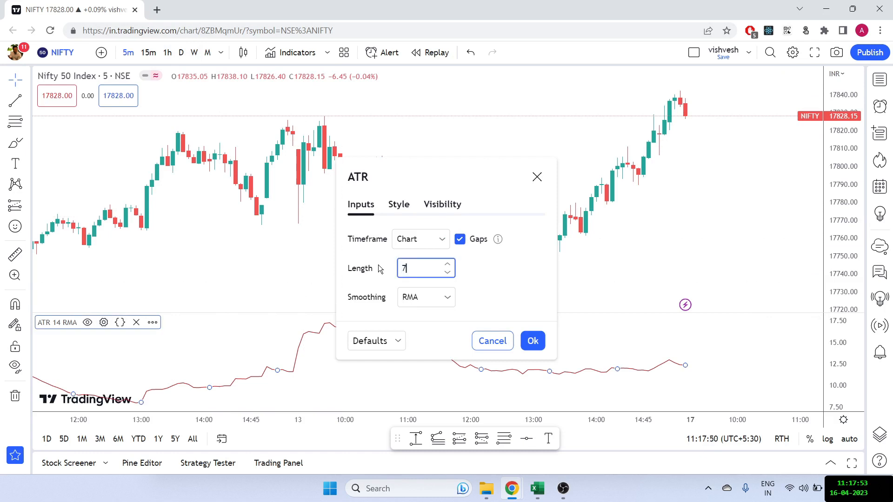
left_click(440, 303)
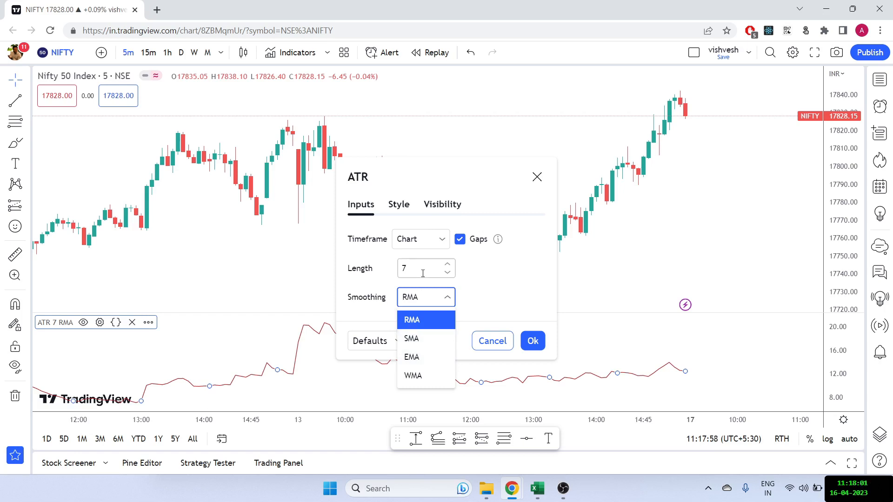
left_click(412, 326)
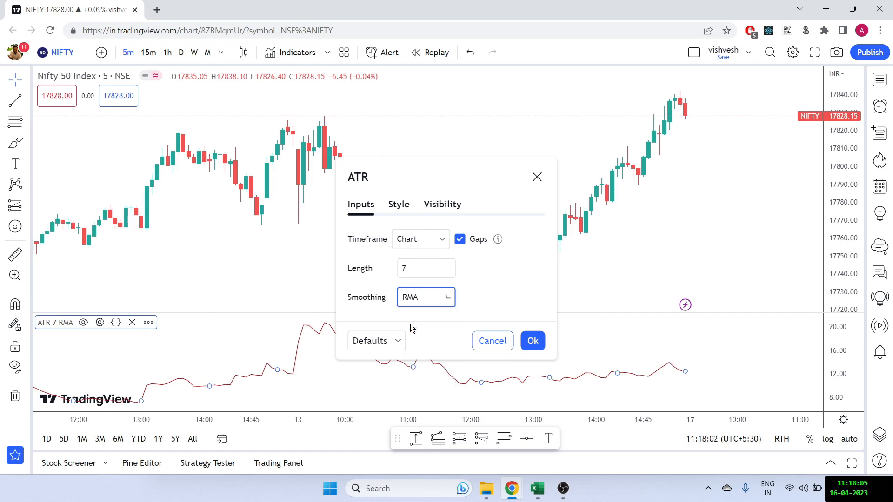
left_click(531, 340)
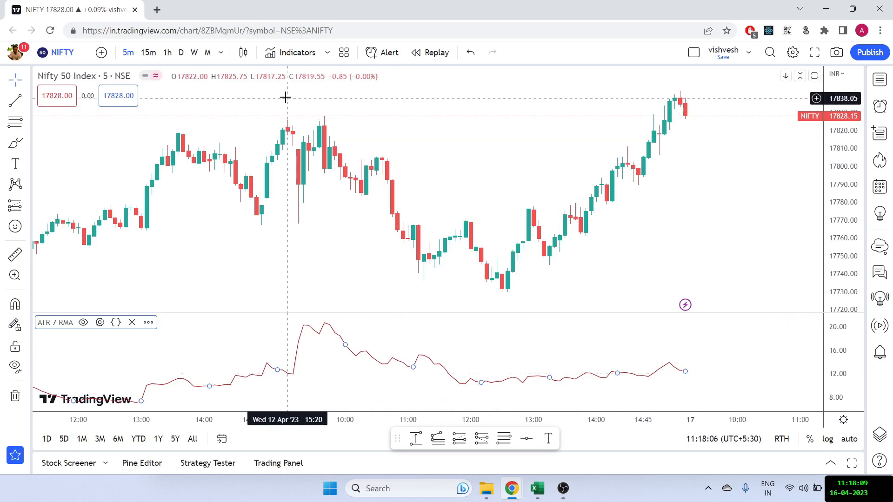
- Add a second Average True Range indicator to the chart and enlarge the price and first ATR panes
left_click(297, 53)
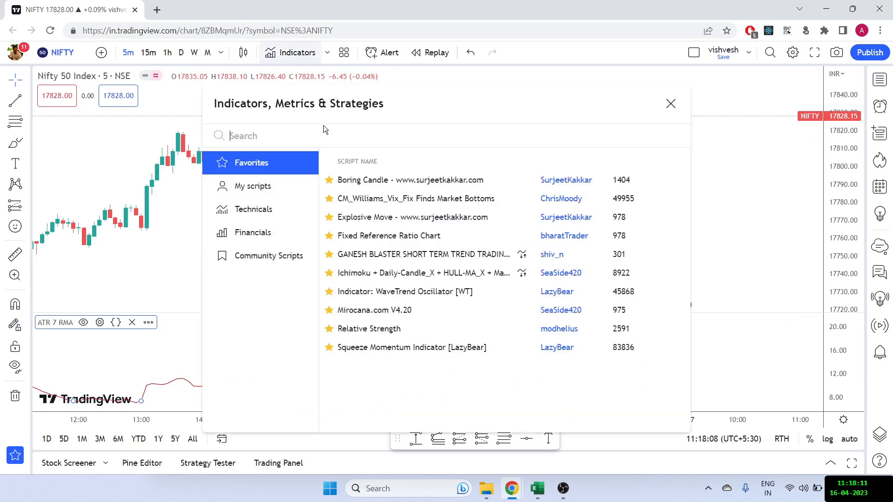
type("average")
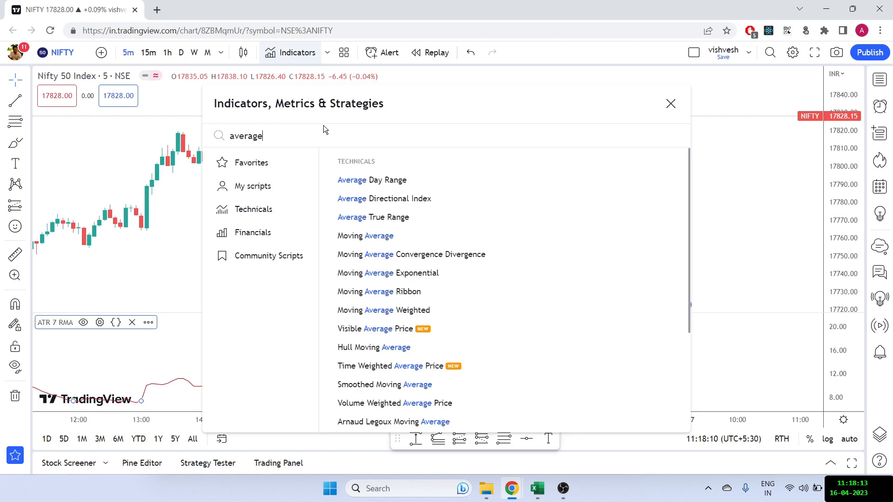
left_click(383, 217)
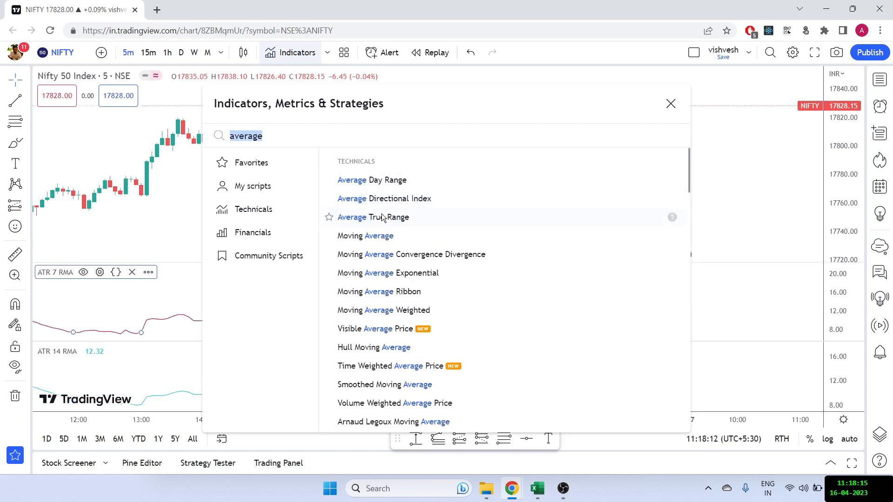
left_click(152, 225)
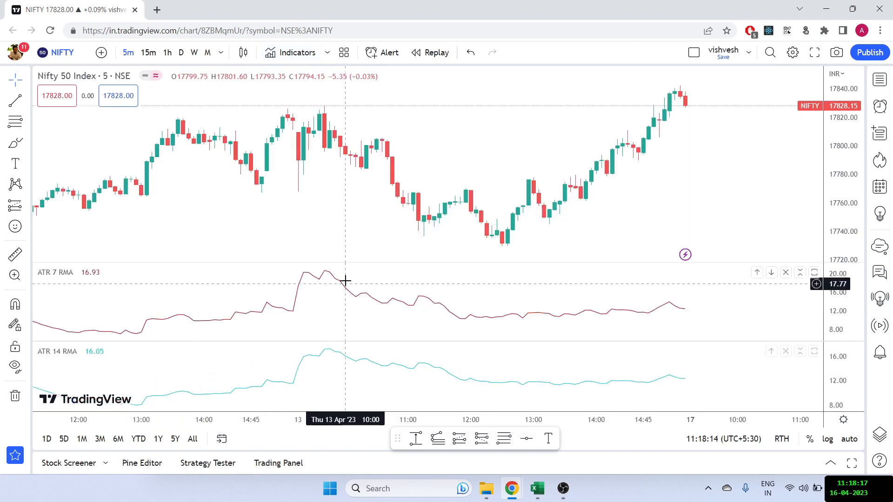
left_click_drag(351, 261, 340, 301)
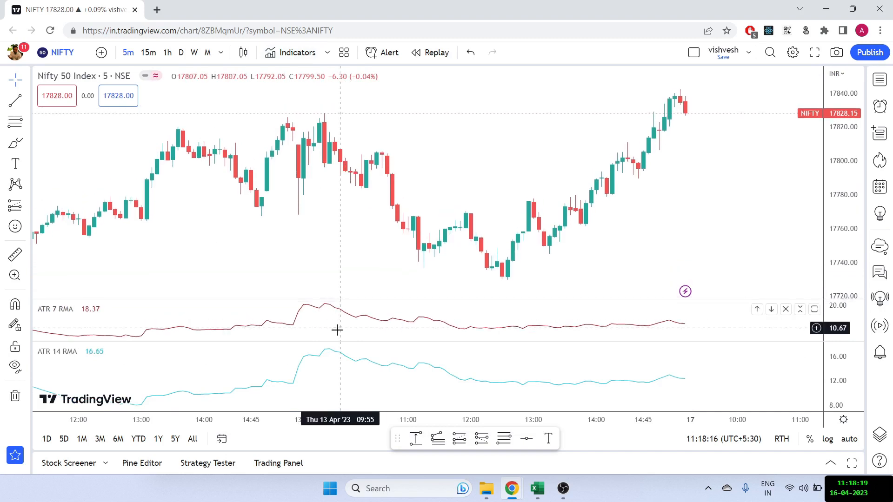
left_click_drag(333, 340, 333, 357)
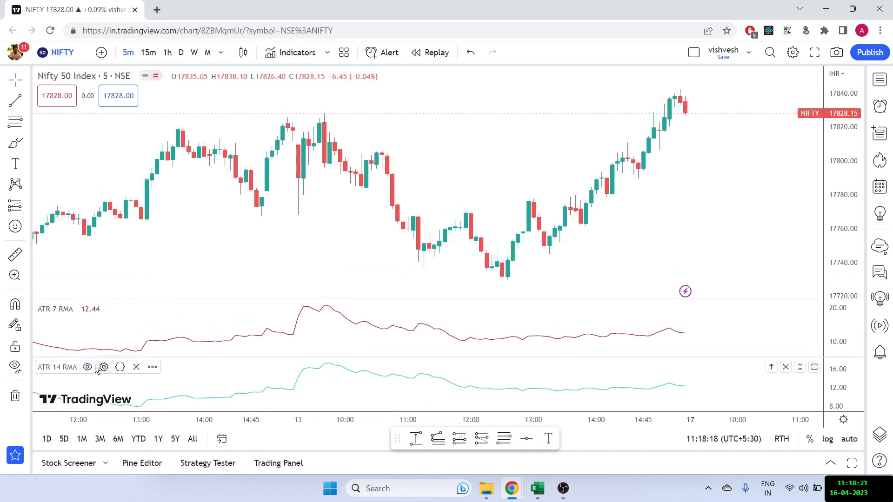
- Set the newly added ATR indicator to length 7 with SMA smoothing
left_click(104, 367)
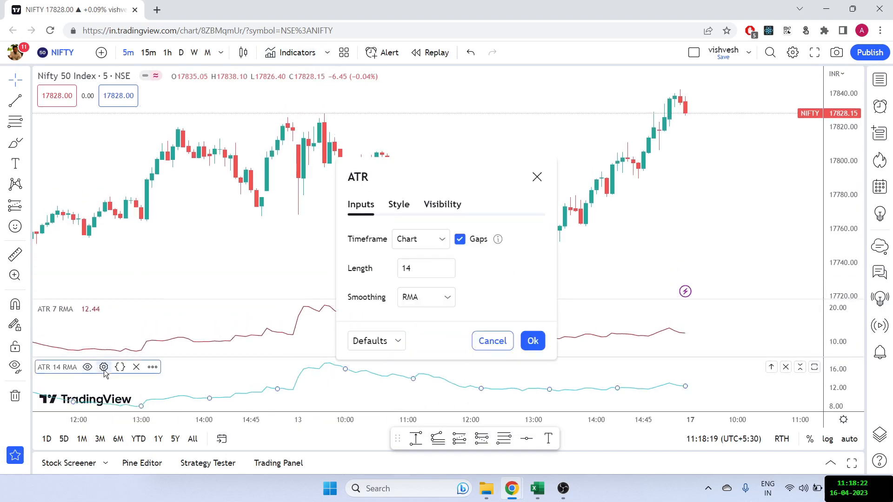
double_click(412, 265)
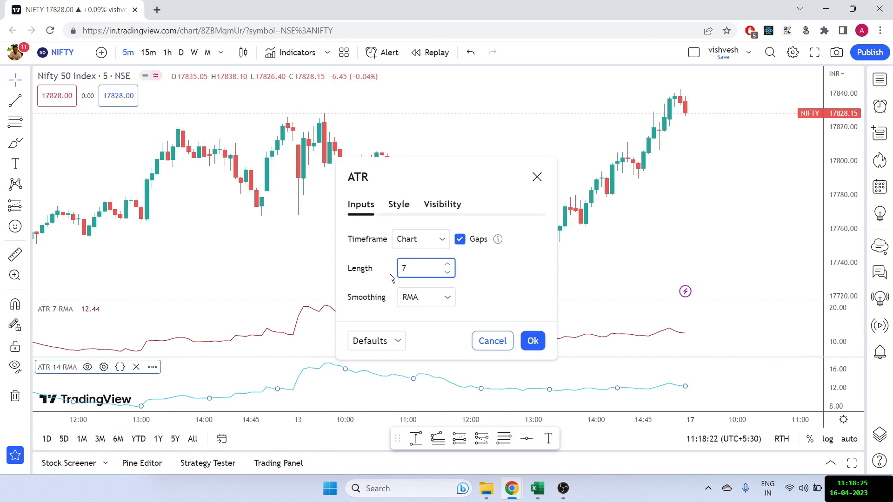
left_click(426, 297)
left_click(418, 337)
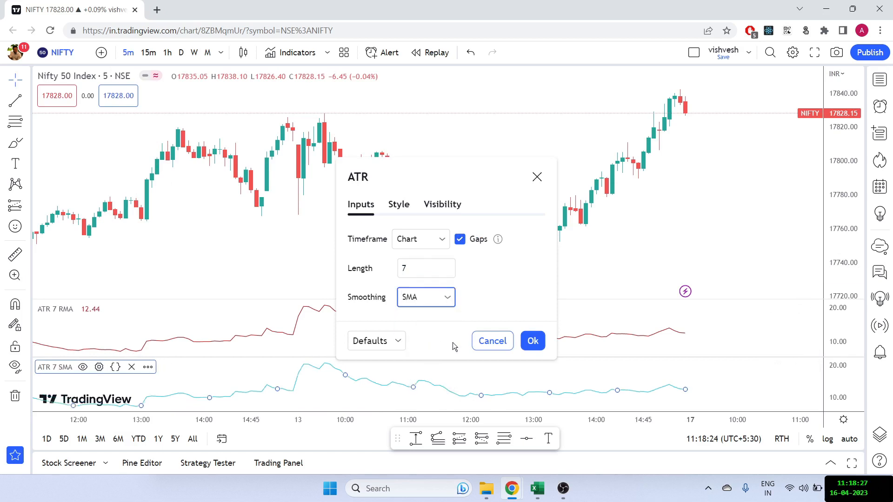
left_click(530, 341)
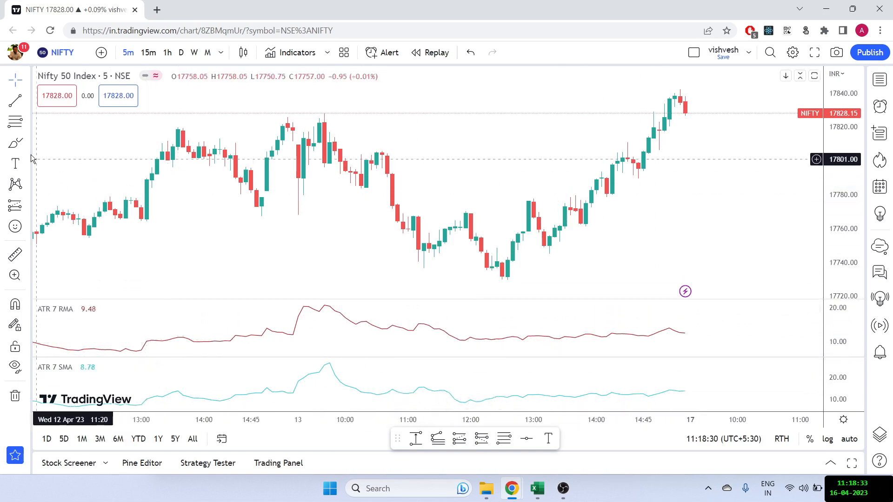
- Brush a freehand stroke along the decline of each ATR line, RMA and SMA, and undo both strokes
left_click(15, 144)
mouse_move(356, 316)
left_mouse_down()
mouse_move(324, 305)
mouse_move(497, 335)
left_mouse_up()
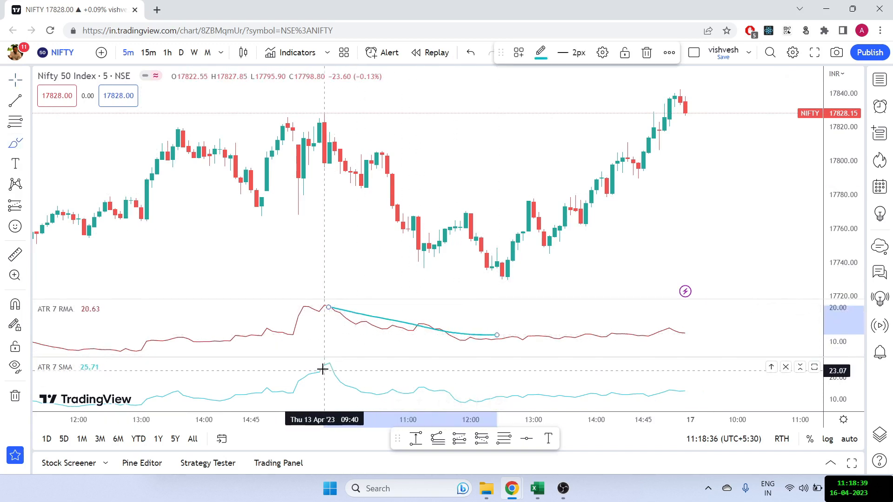
mouse_move(322, 370)
left_mouse_down()
mouse_move(364, 395)
mouse_move(464, 394)
left_mouse_up()
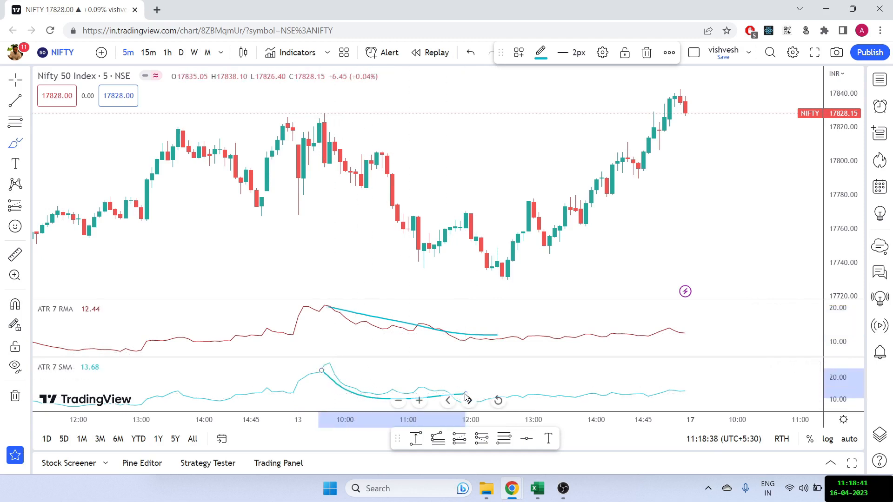
key("ctrl+z")
key("ctrl+z")
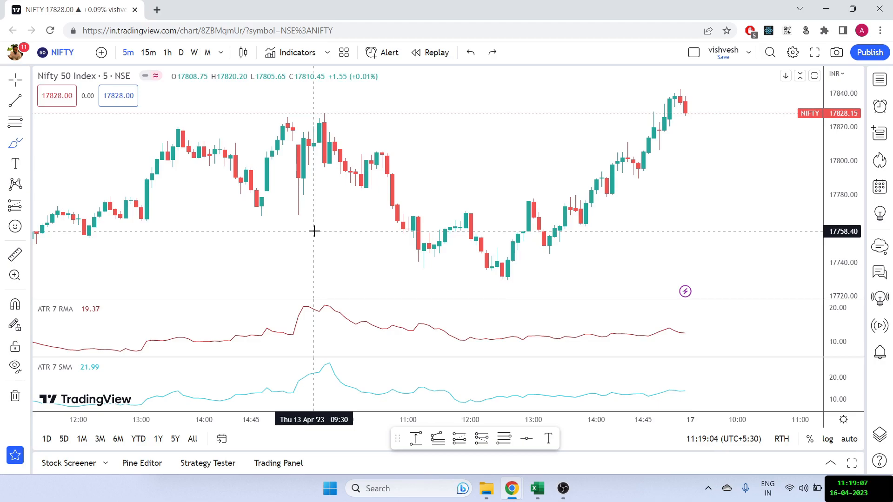
- Switch to the in_nsei_5min_2022_ATR - Copy.xlsx workbook in Excel and enter the header H-L in F1
key("alt+Tab")
key("Tab")
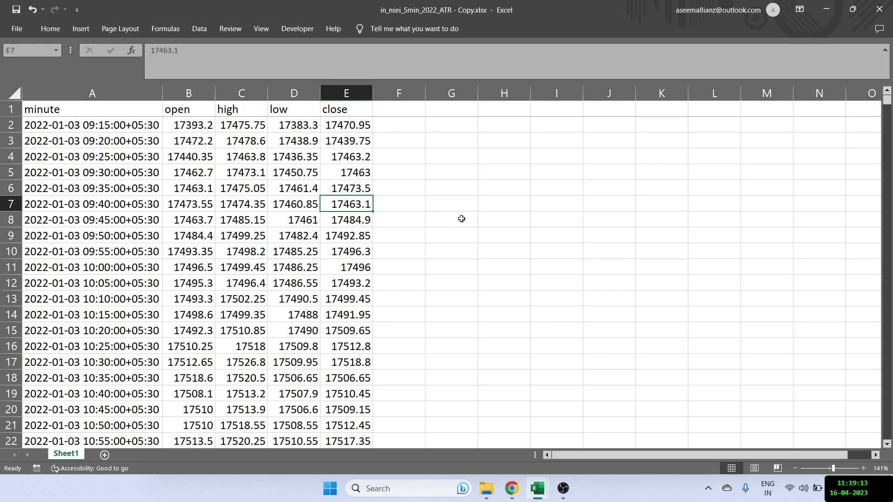
left_click(399, 114)
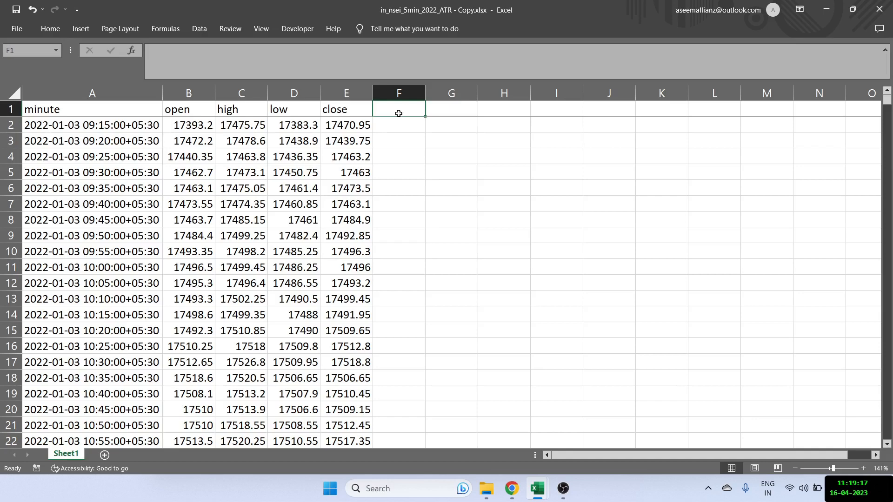
type("H")
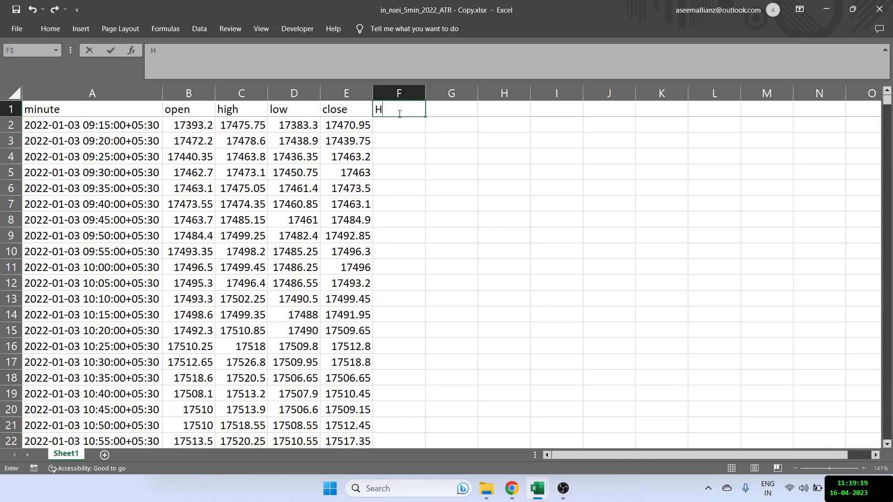
type("-L")
key("Return")
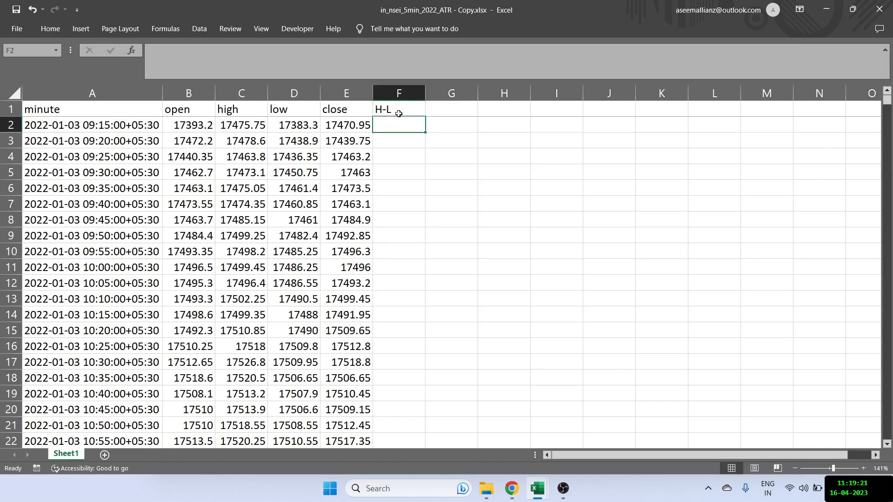
- Enter the column headers H-PC in G1 and L-PC in H1
key("Right")
key("Up")
type("H")
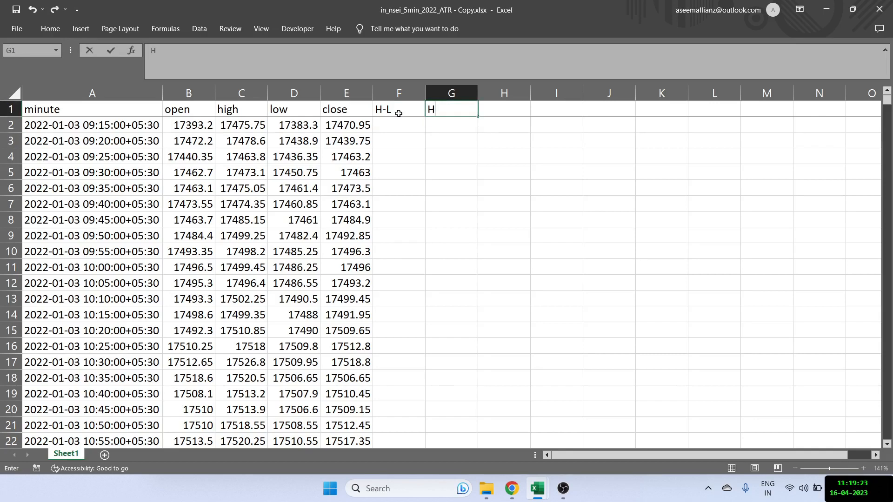
type("-PC")
key("Tab")
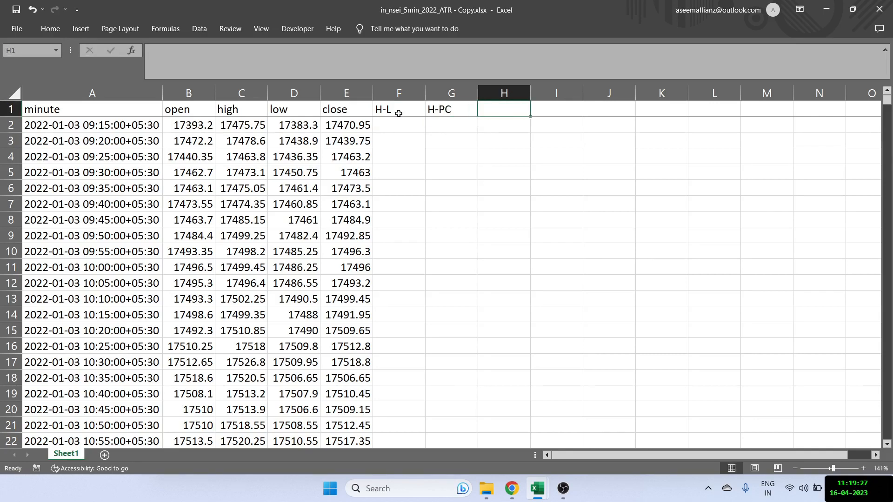
type("L-PC")
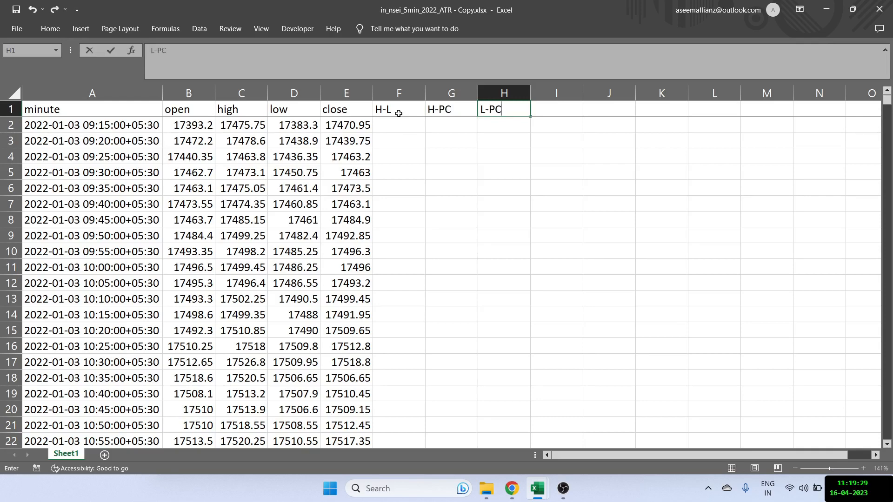
key("Tab")
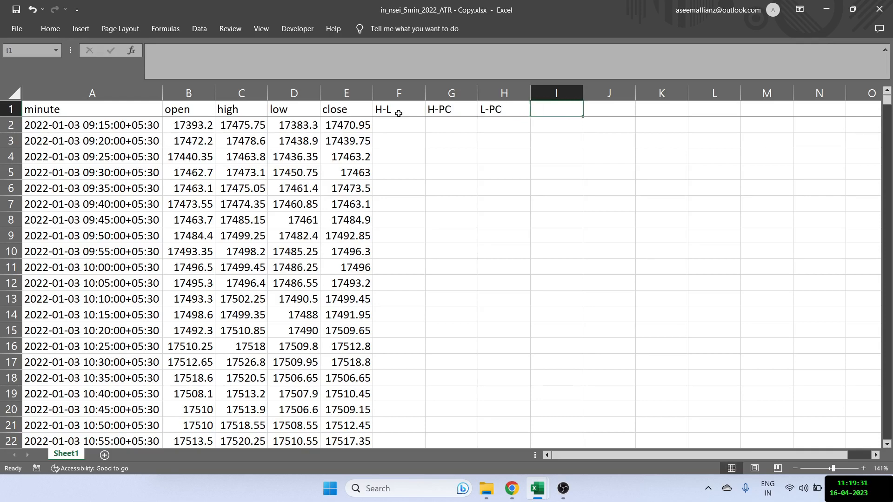
- Enter the headers True Range, ATR(SMA) and ATR(RMA) in I1:K1 and fit column I to its contents
type("True Range")
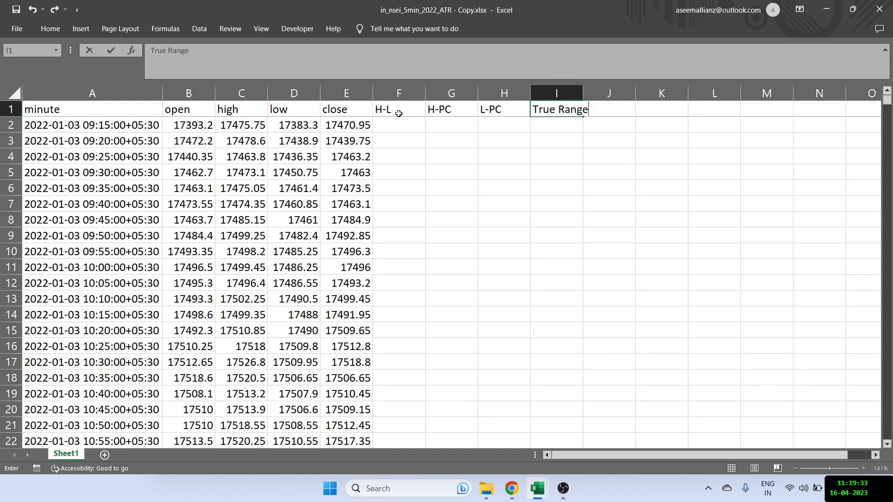
key("Tab")
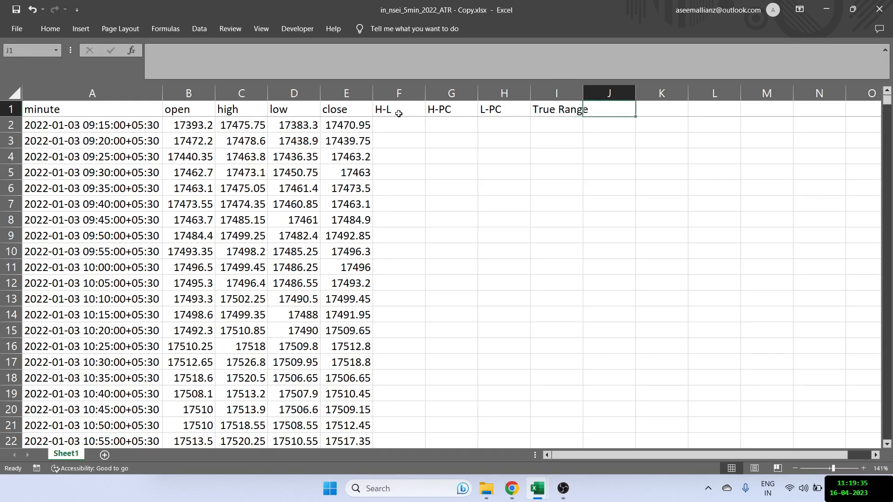
type("ATR(SMA)")
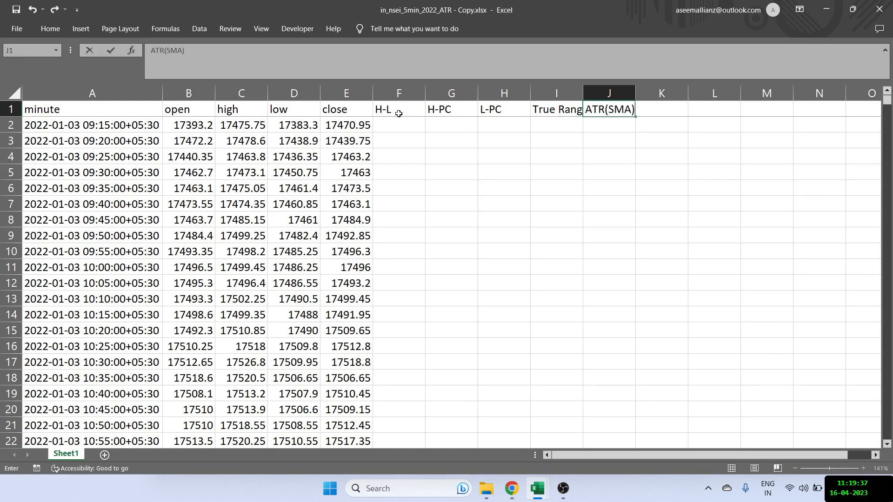
key("Tab")
type("ATR(")
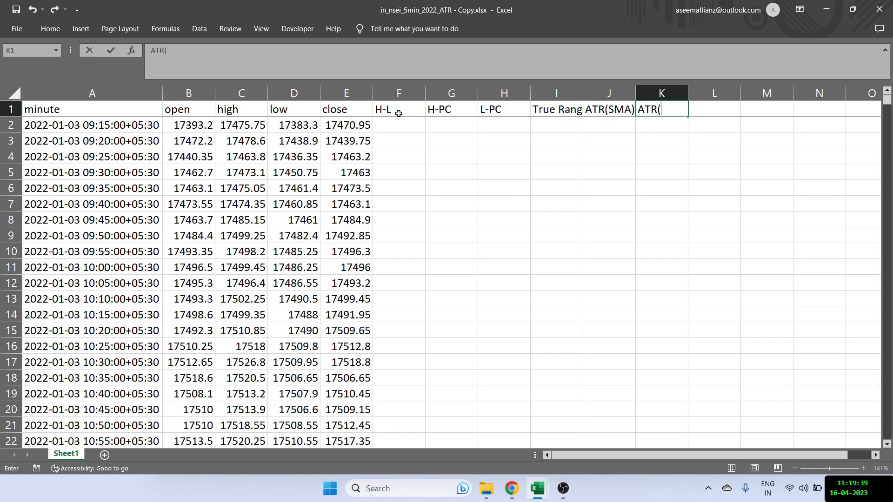
type("RMA)")
key("Return")
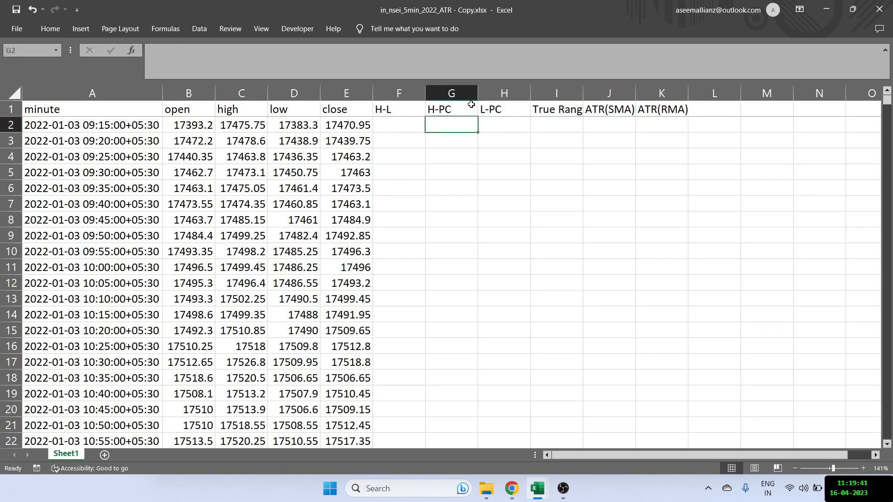
left_click(577, 91)
double_click(583, 90)
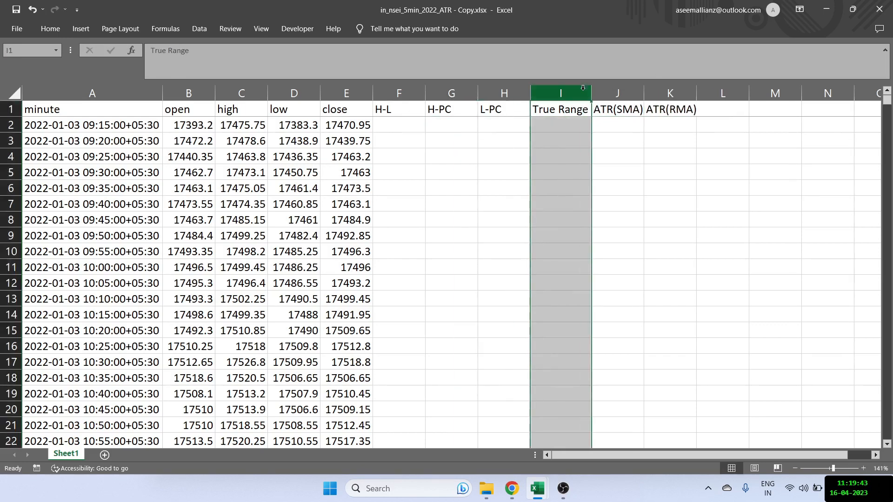
- Calculate high minus low in F3 with the formula =C3-D3 and reselect the cell
left_click(403, 144)
left_click(402, 144)
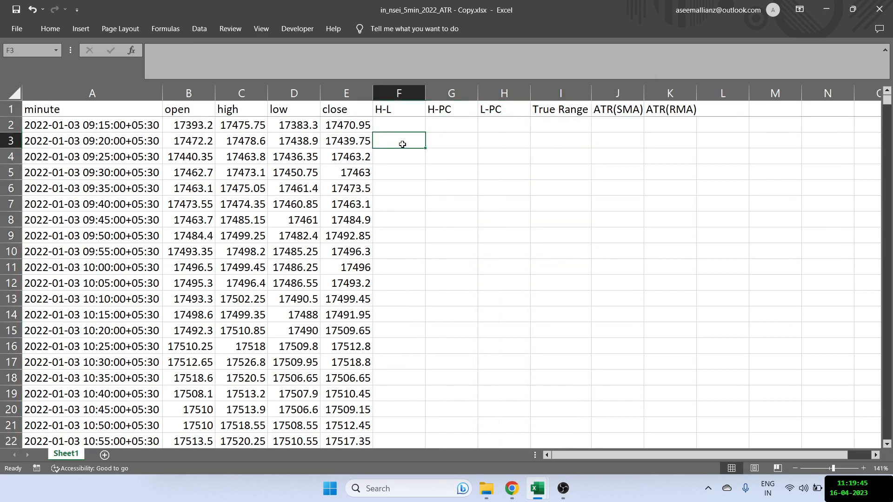
type("=")
key("Left")
key("Left")
key("Left")
type("-")
key("Left")
key("Left")
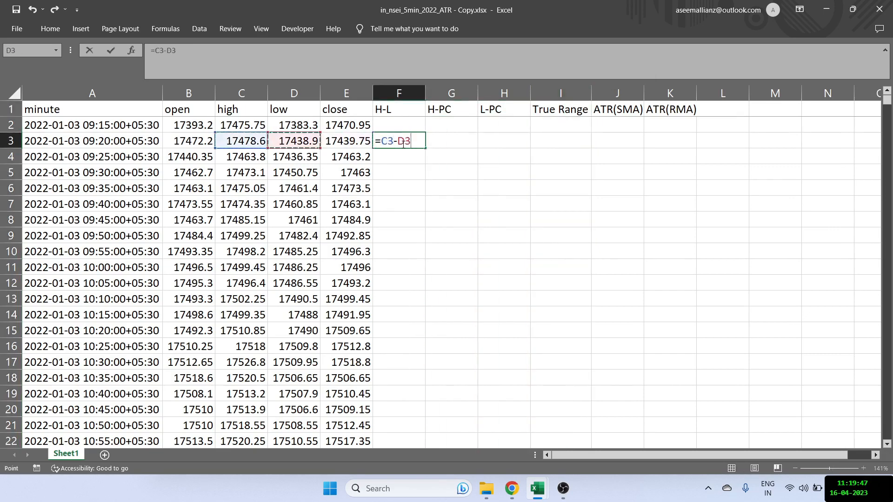
key("Return")
left_click(402, 144)
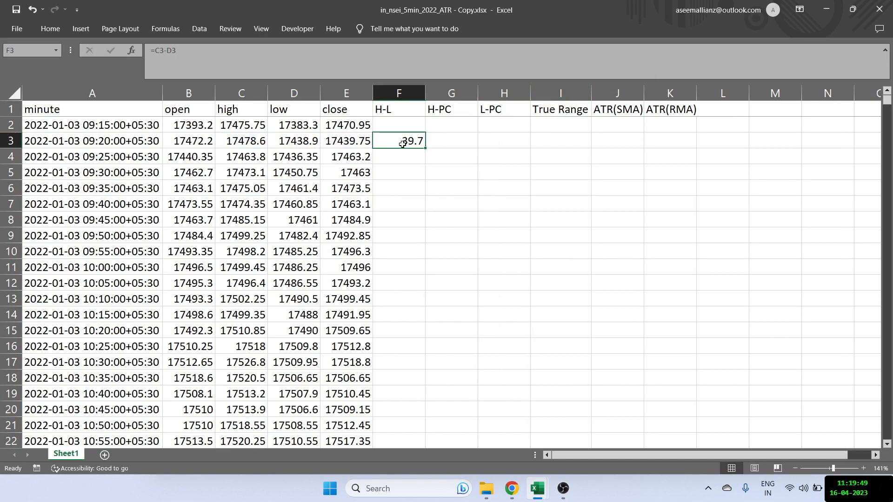
- Calculate high minus previous close in G3 with the formula =C3-E2 and reselect the cell
key("Right")
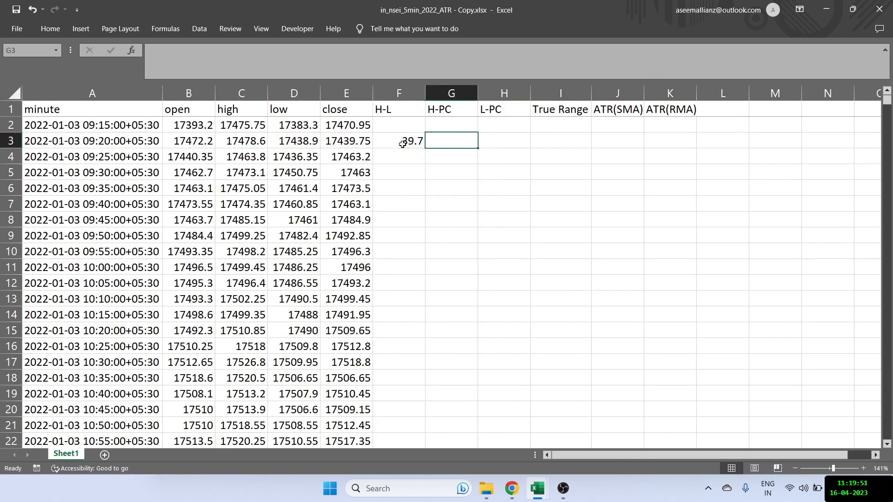
type("=")
key("Left")
key("Left")
key("Left")
key("Left")
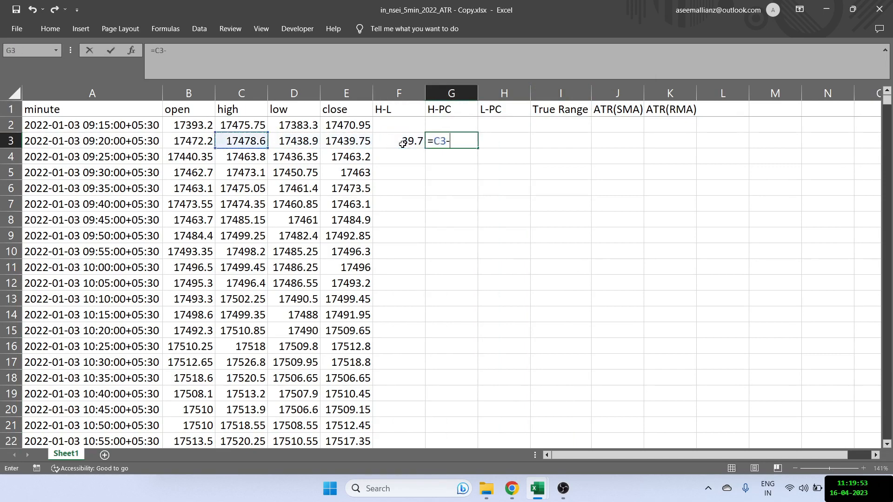
type("-")
key("Left")
key("Left")
key("Up")
key("Return")
key("Up")
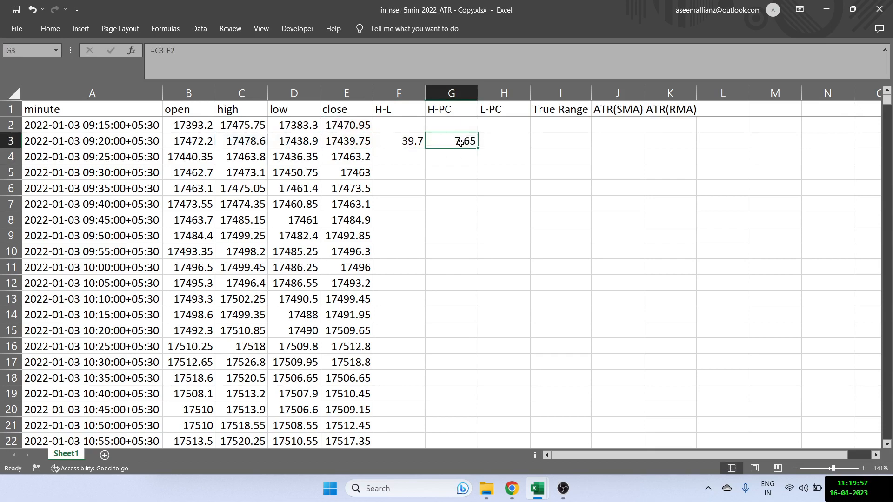
- Copy the H-PC formula from G3 down to G18 and check the result in G14
left_click(410, 141)
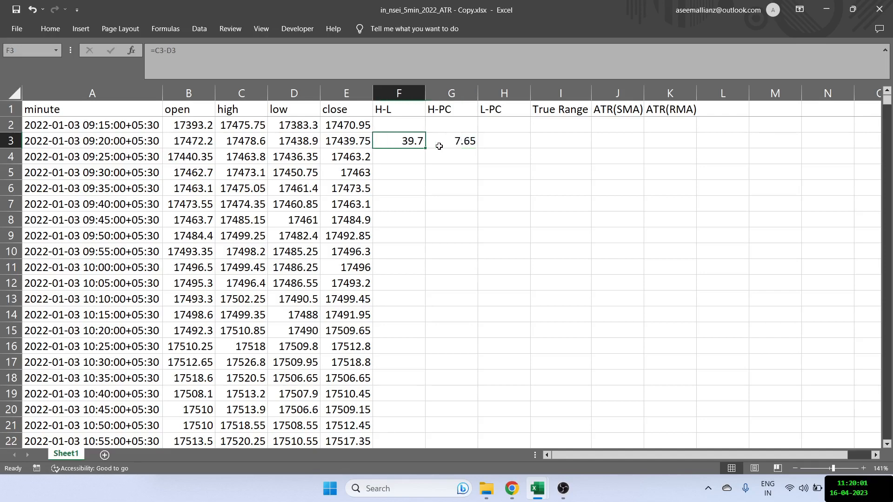
left_click(455, 141)
left_click_drag(477, 148, 457, 380)
left_click(446, 320)
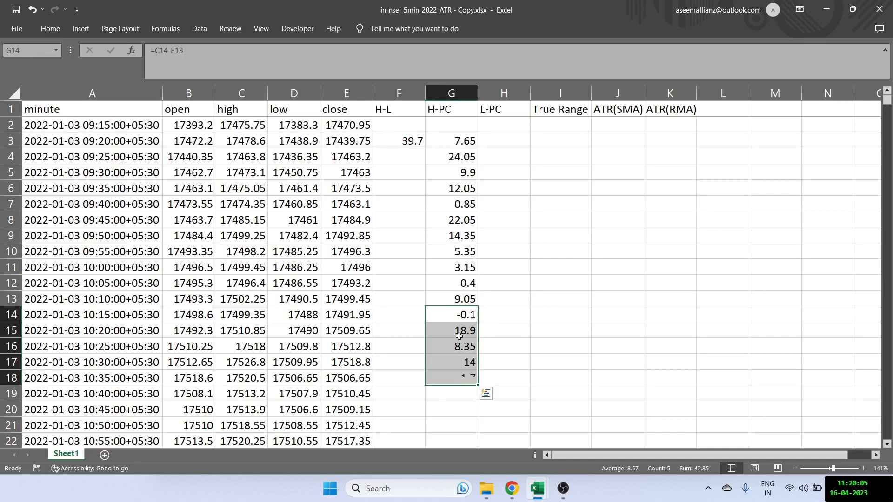
left_click(457, 316)
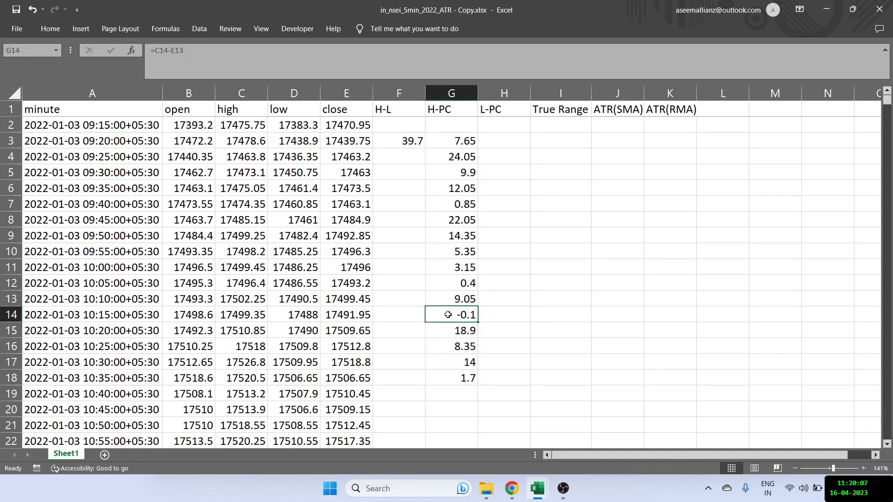
- Make the G3 difference absolute with =ABS(C3-E2) and fill the formula down to G18
left_click(451, 141)
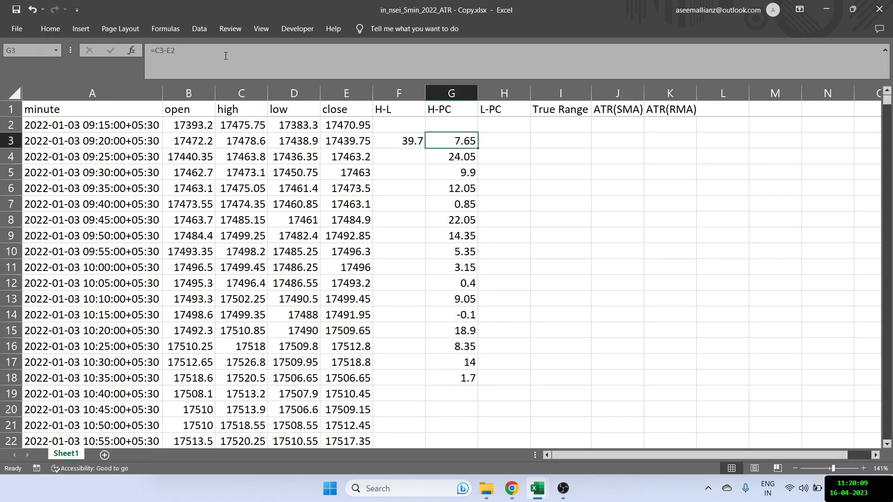
left_click(153, 51)
type("abs")
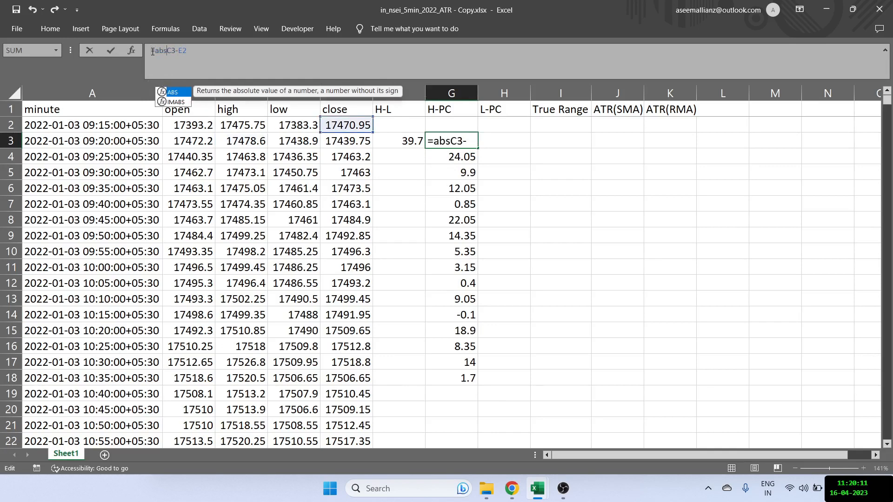
type("(")
key("Right")
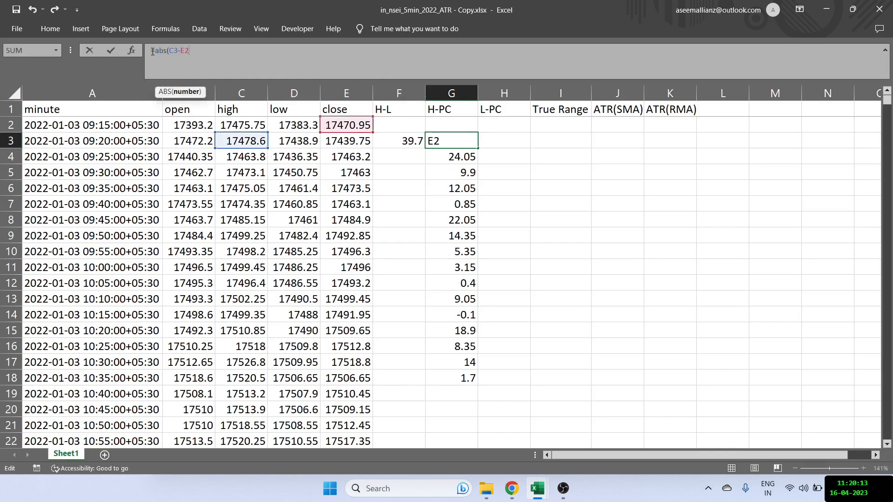
type(")")
key("Return")
key("Up")
key("ctrl+shift+Down")
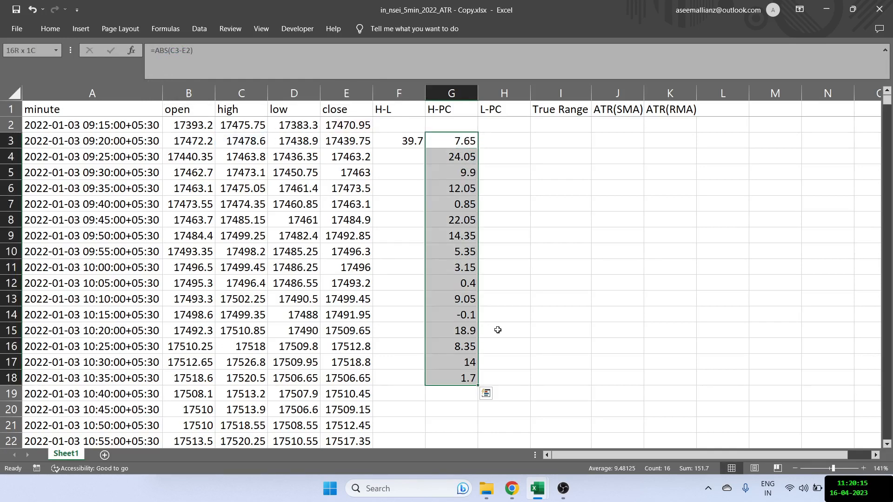
key("ctrl+d")
- Calculate low minus previous close in H3 with the formula =D3-E2 and reselect the cell
left_click(495, 137)
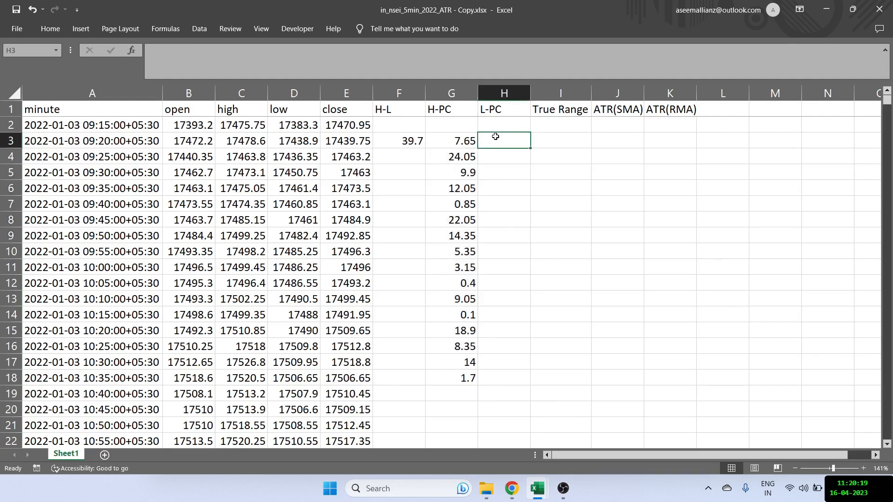
type("=")
key("Left")
key("Left")
key("Left")
key("Left")
type("-")
key("Left")
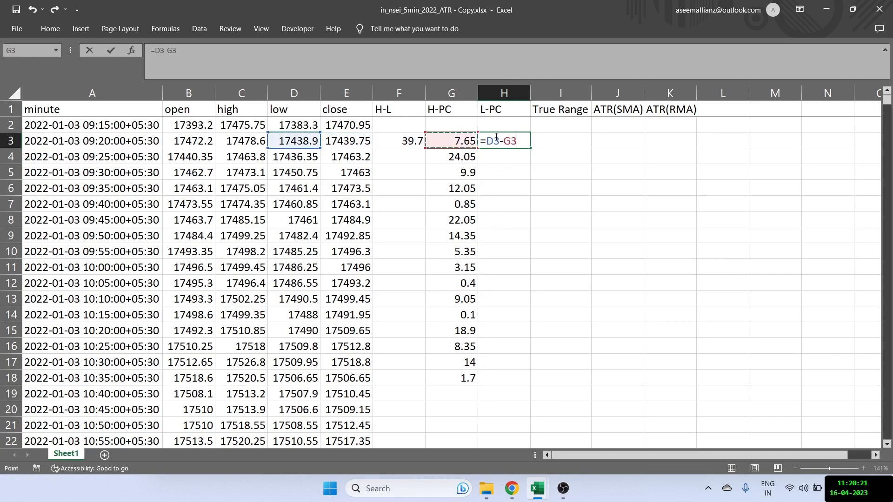
key("Left")
key("Left")
key("Up")
key("Return")
left_click(495, 137)
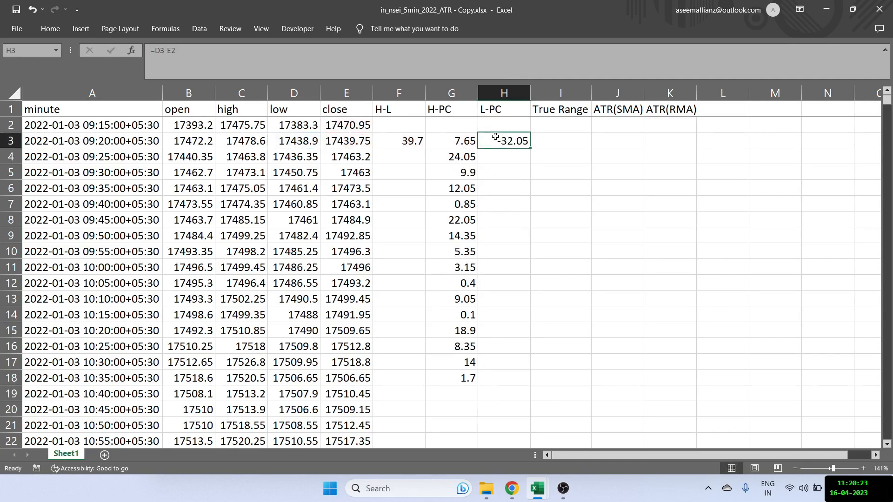
- Make the L-PC difference in H3 absolute by changing the formula to =ABS(D3-E2)
left_click(156, 54)
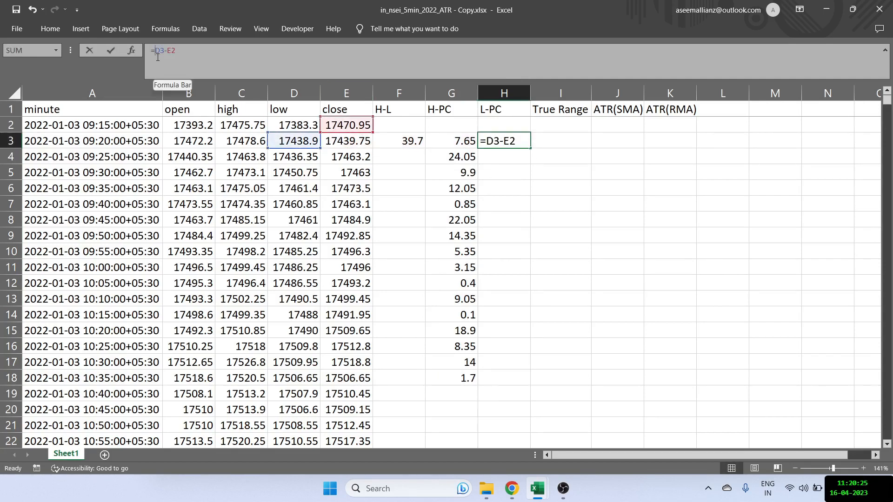
type("abs(")
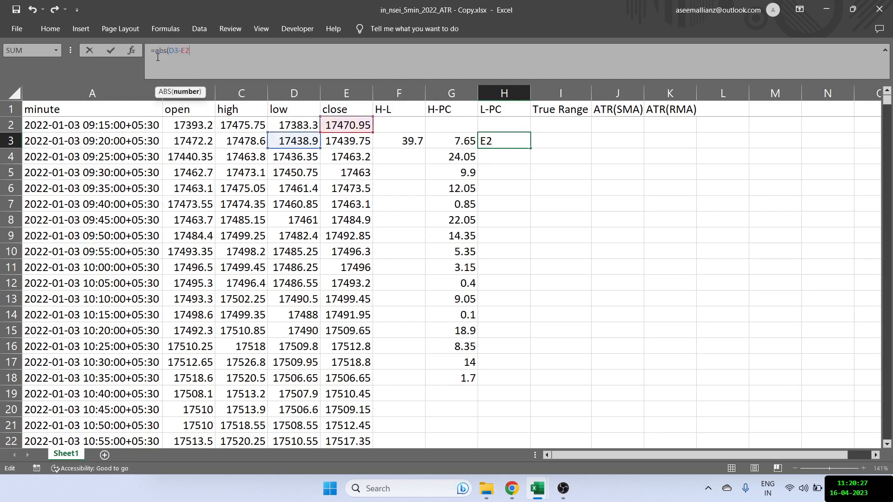
type(")")
key("Return")
key("Up")
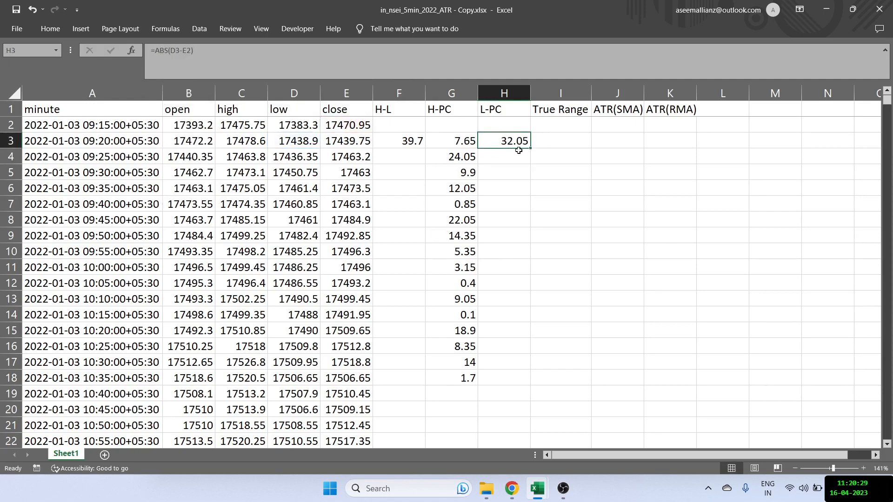
left_click(534, 154)
left_click(517, 141)
- Fill the H-L, H-PC and L-PC formulas from F3:H3 down to the last data row and return to F3
left_click_drag(413, 140, 511, 144)
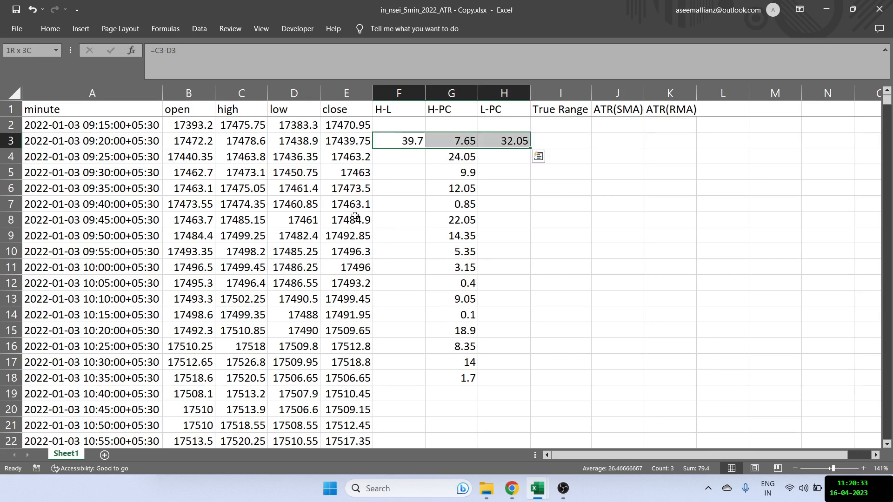
key("Left")
key("ctrl+Down")
key("Right")
key("ctrl+shift+Up")
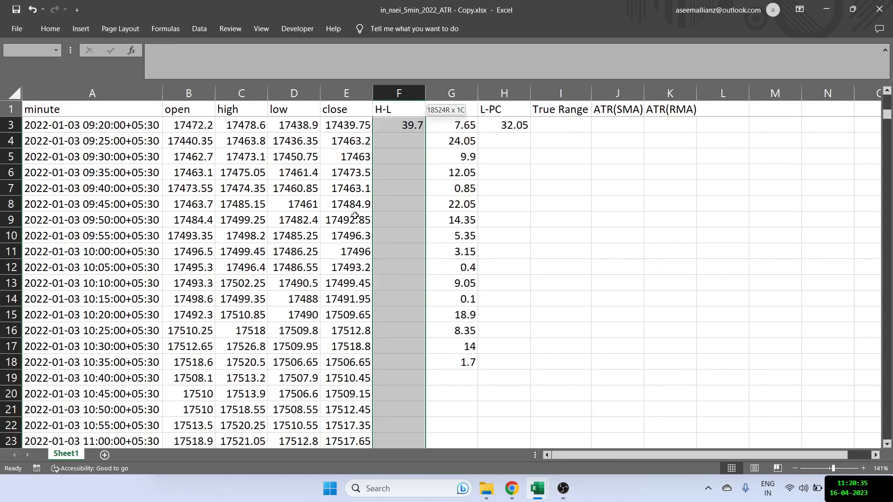
key("shift+Right")
key("shift+Right")
key("ctrl+d")
key("ctrl+Up")
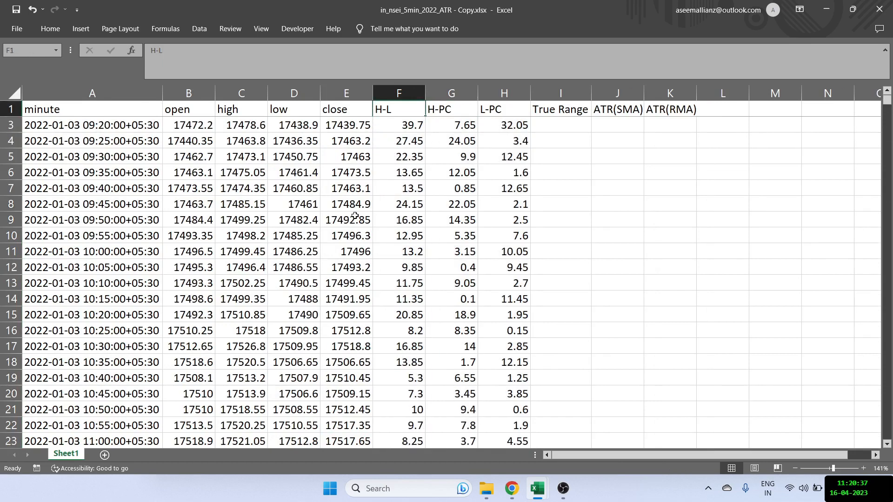
key("Down")
key("Down")
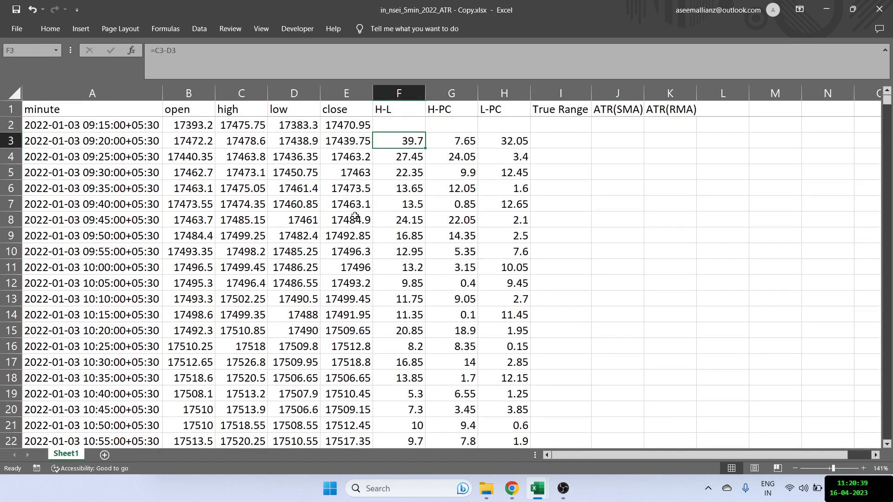
- Calculate the true range in I3 with =MAX(F3:H3) and fill it down the whole True Range column
key("Right")
key("Right")
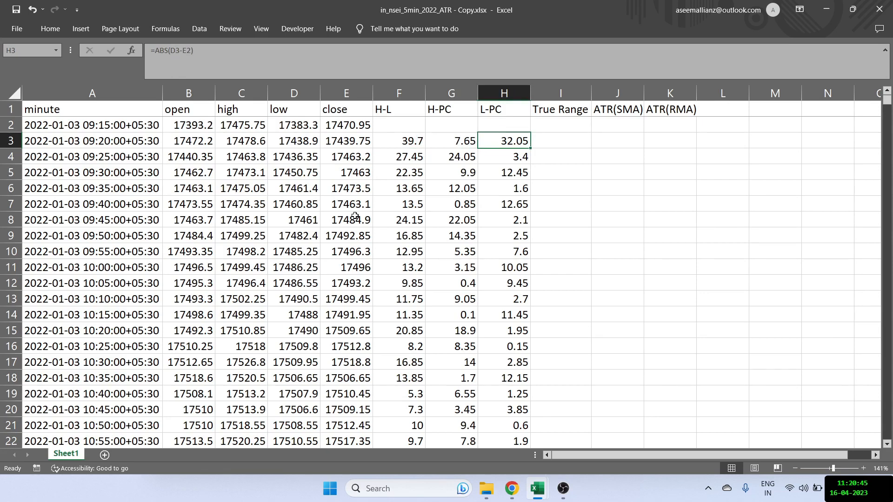
key("Right")
type("=max")
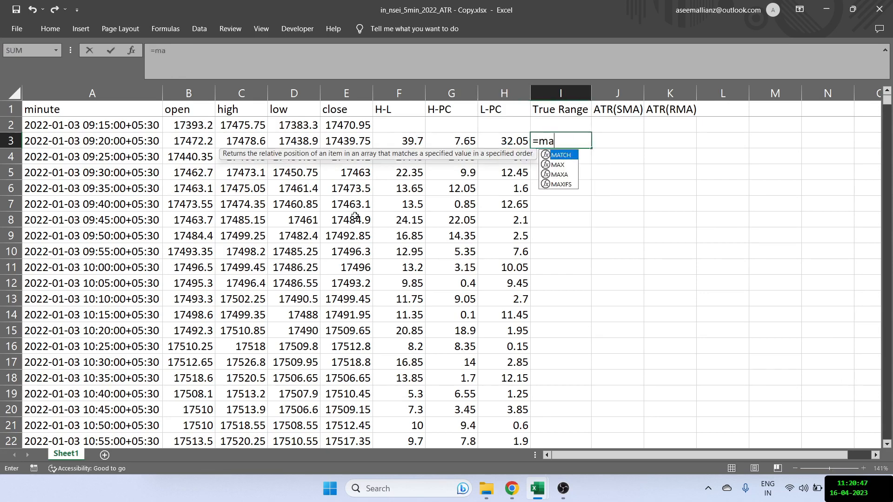
key("Tab")
key("Left")
key("shift+Left")
key("shift+Left")
type(")")
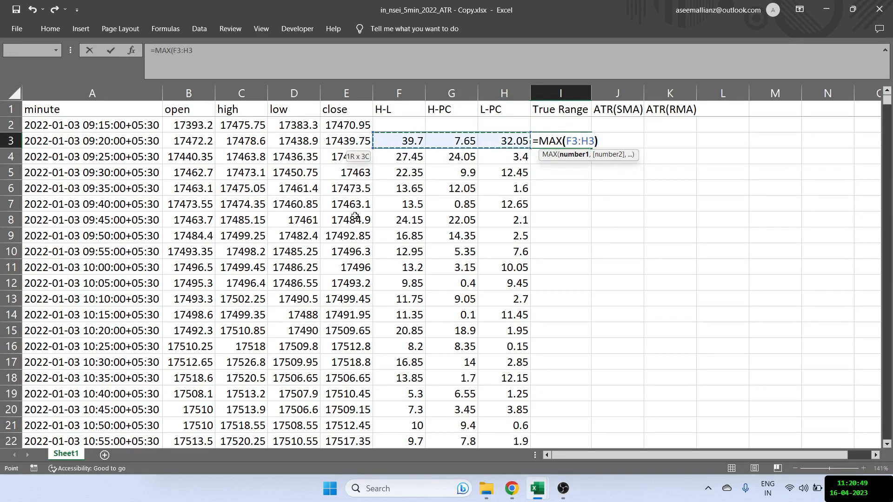
key("Return")
key("Up")
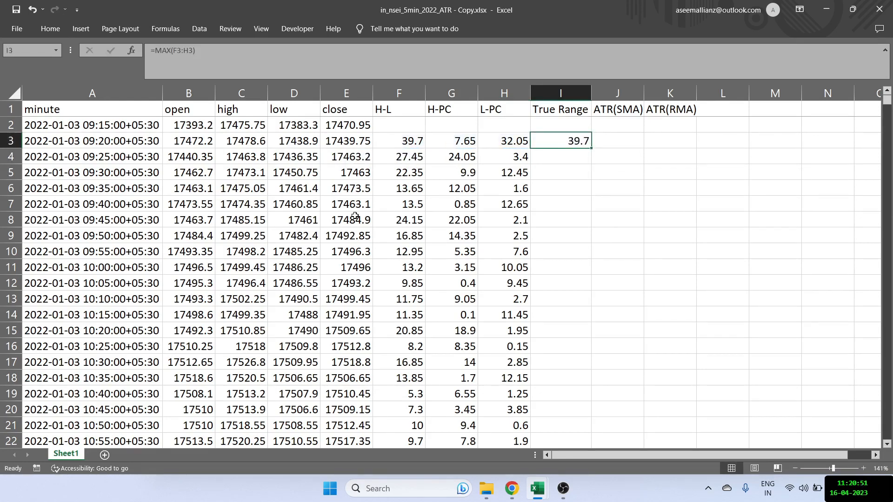
double_click(590, 149)
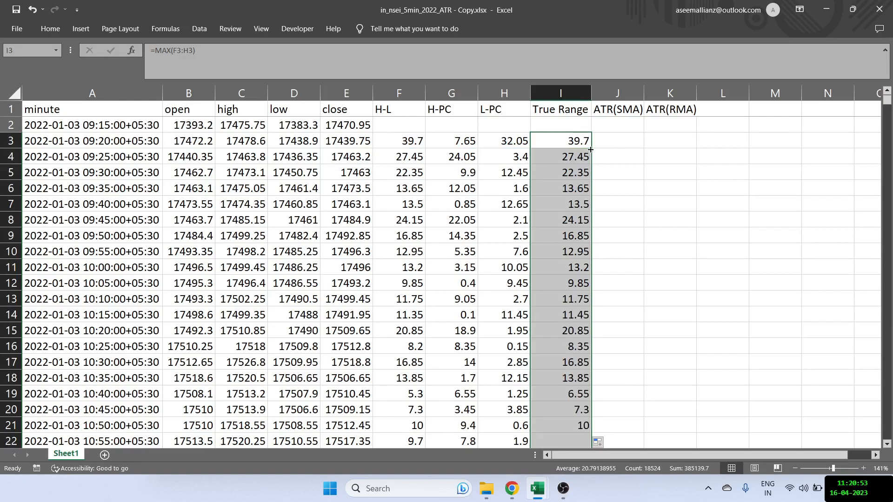
left_click(562, 141)
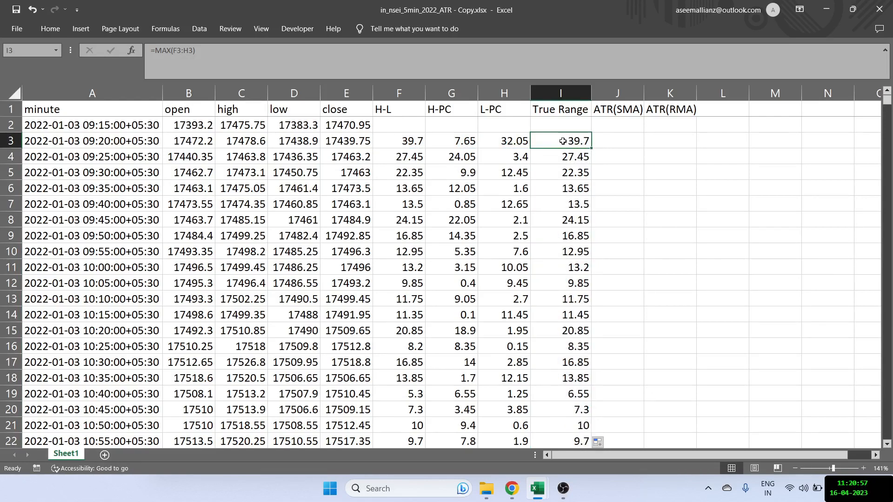
- Review the ATR header cells and highlight the first seven True Range values, I3:I9
key("Up")
key("Up")
key("Right")
key("Right")
key("Left")
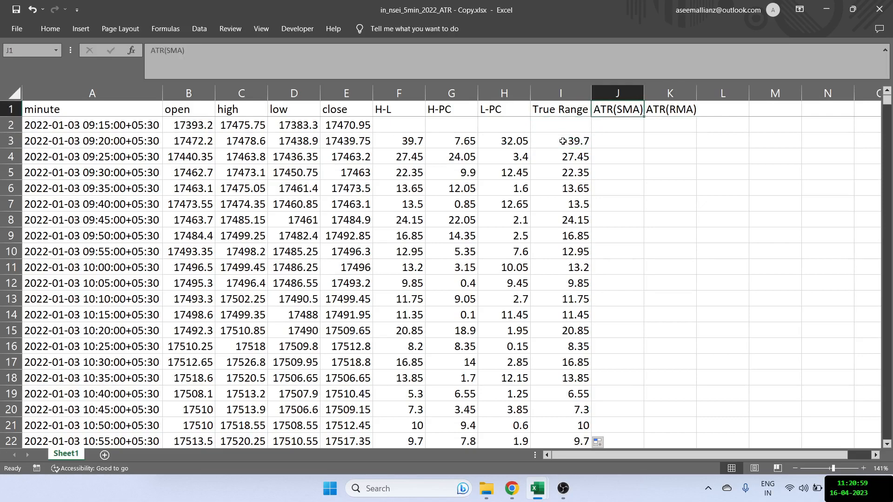
key("Down")
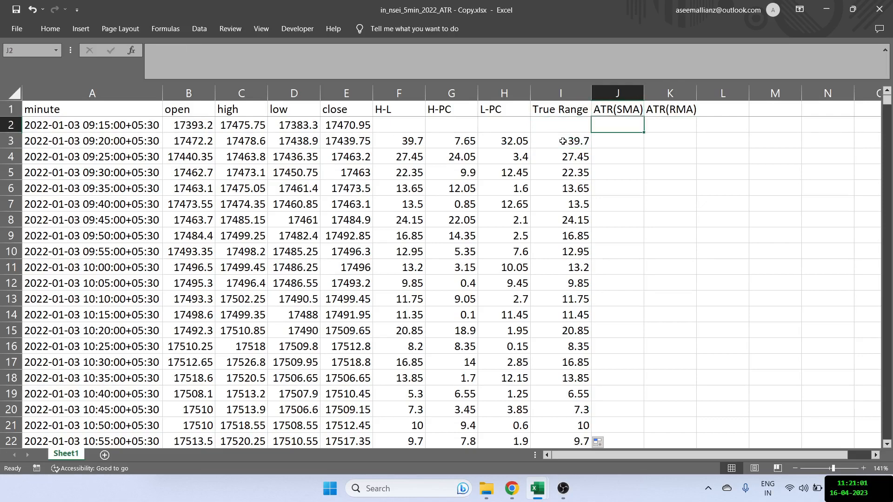
key("Down")
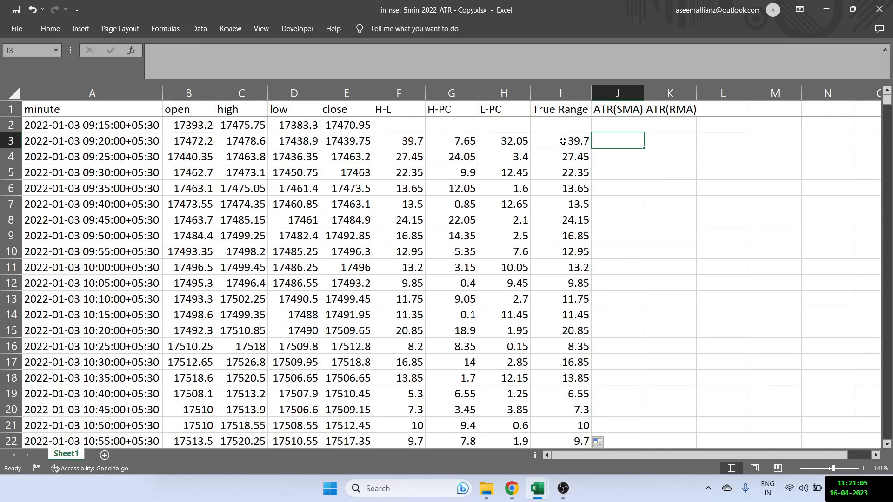
key("Up")
key("Up")
key("Down")
key("Down")
key("Left")
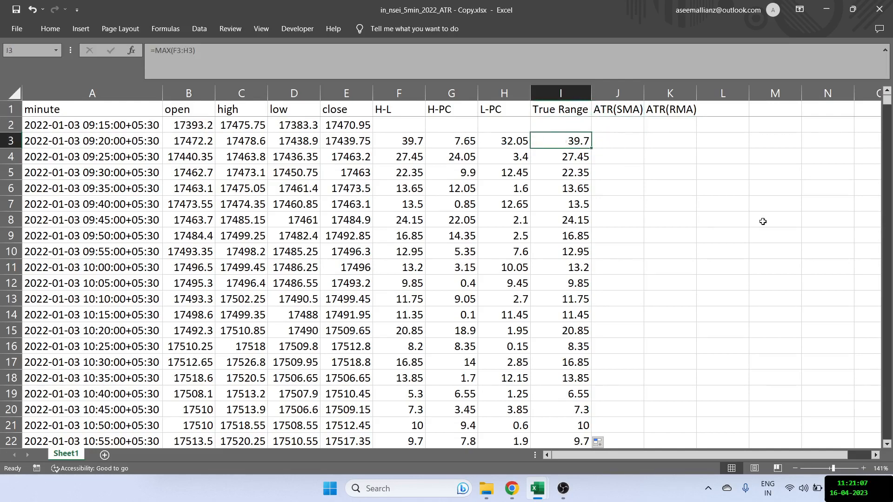
key("shift+Down")
key("shift+Down")
key("shift+Down")
key("shift+Down")
key("shift+Down")
key("shift+Down")
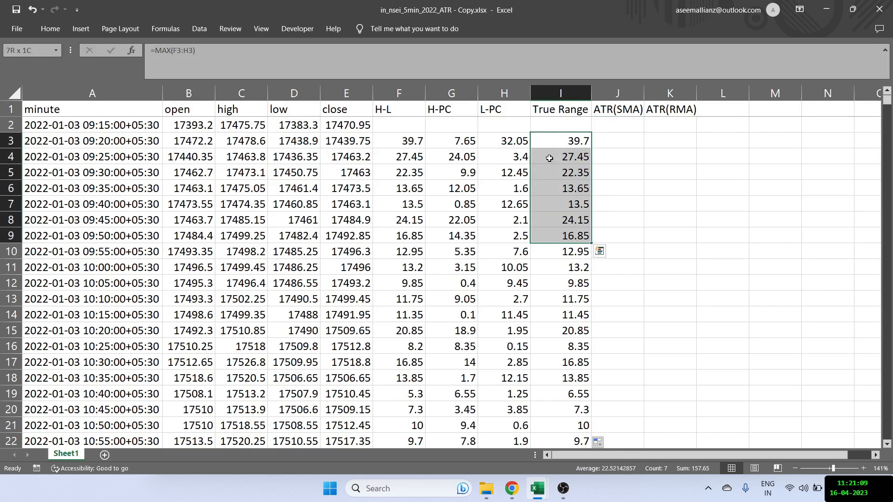
- Calculate the 7-period ATR(SMA) in J9 with =AVERAGE(I3:I9) and fill it down the column
left_click(603, 234)
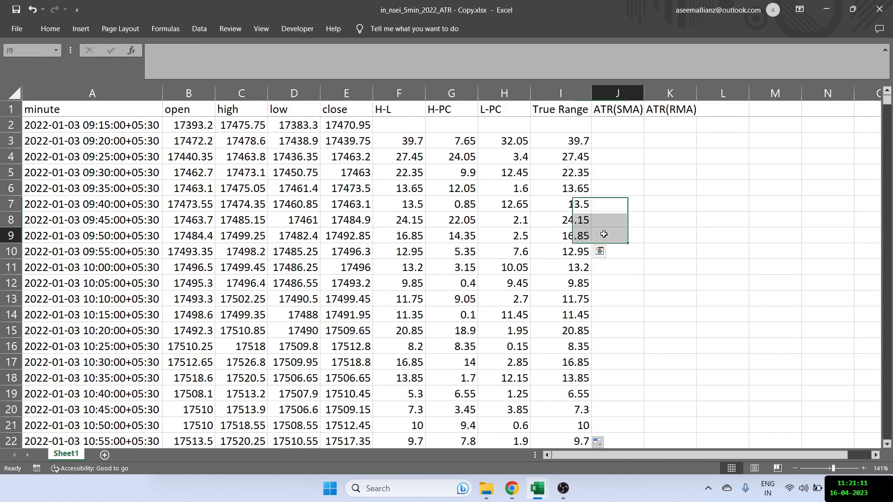
type("=aver")
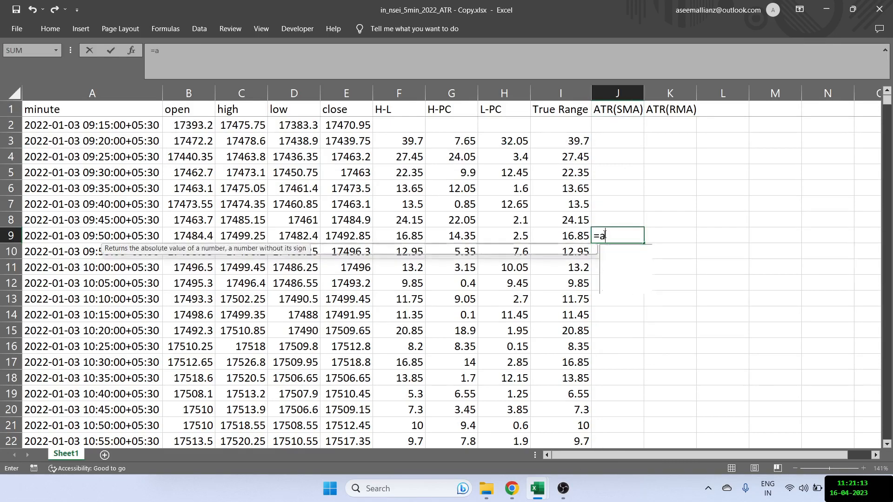
key("Tab")
left_click_drag(565, 236, 565, 141)
key("Return")
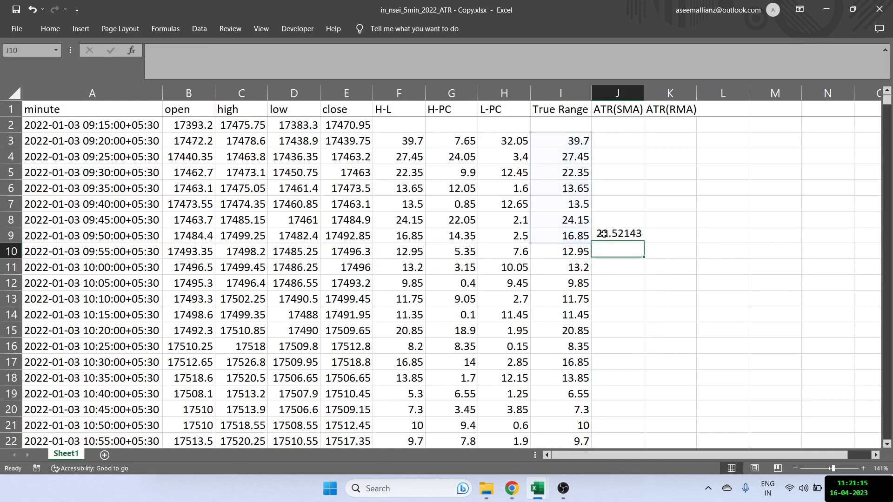
left_click(636, 238)
double_click(644, 243)
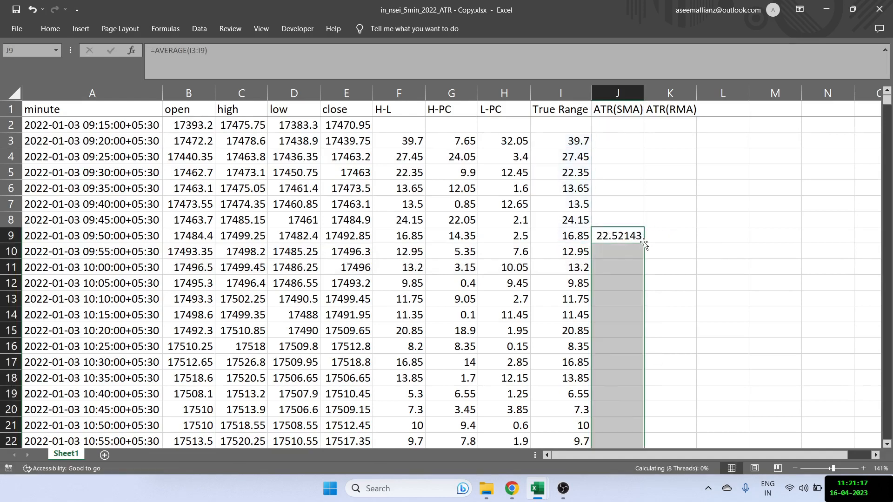
- Show the ATR(SMA) values in column J with two decimal places and return to J9
left_click(44, 34)
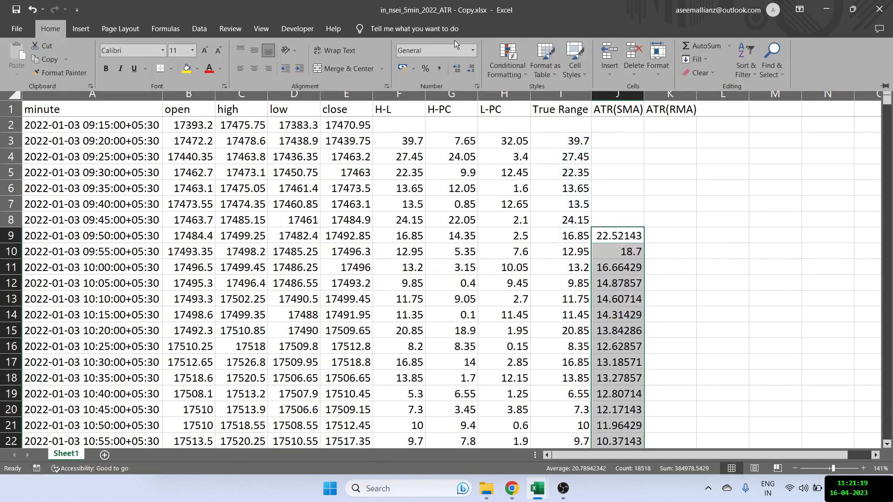
left_click(471, 68)
left_click(471, 69)
left_click(471, 68)
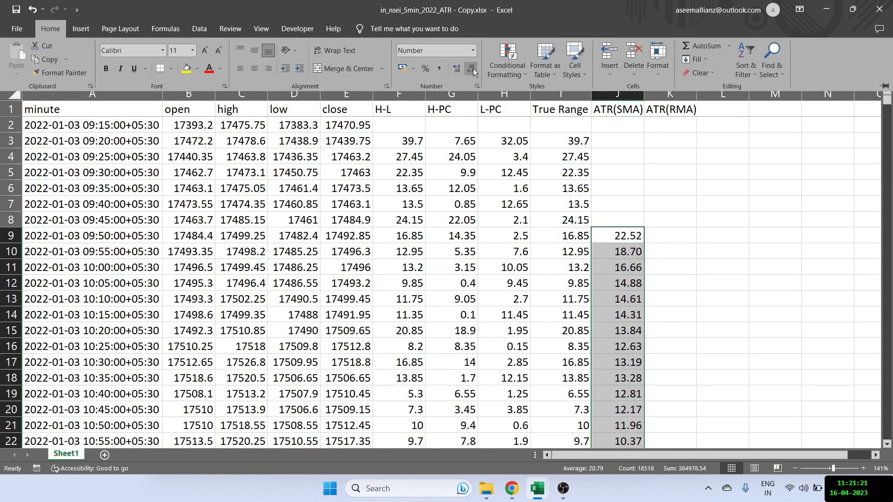
left_click(561, 217)
left_click(562, 217)
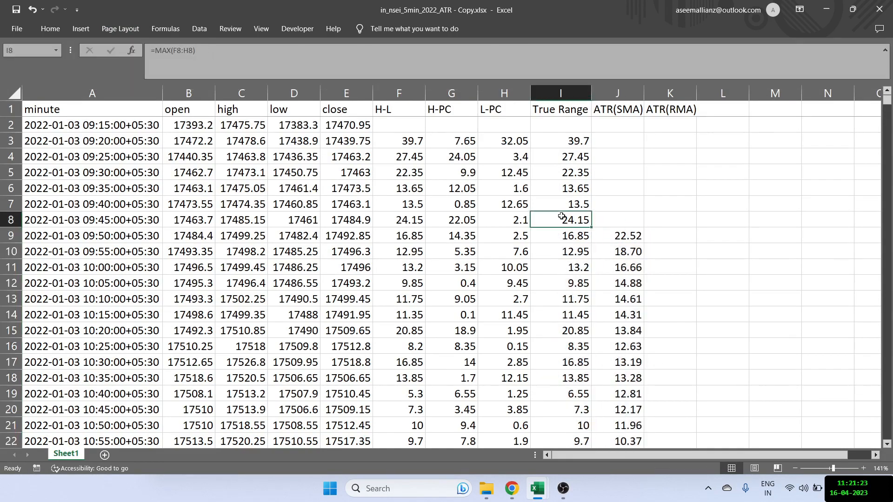
left_click(612, 232)
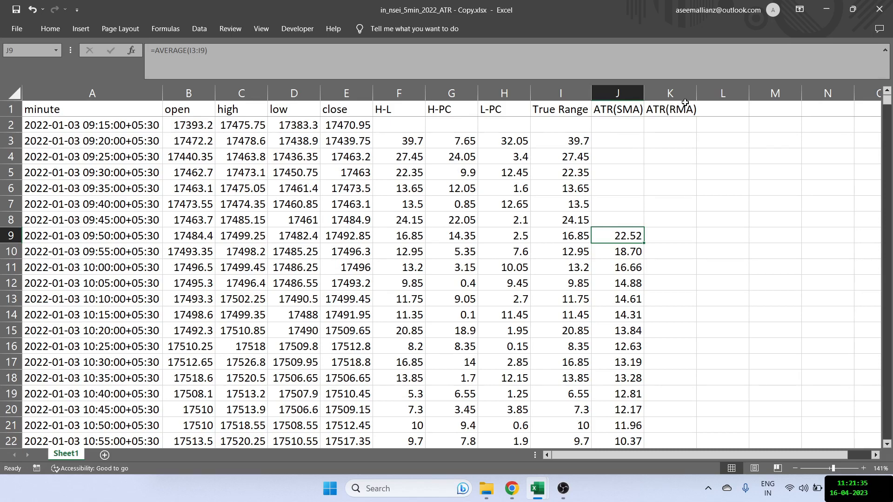
- Auto-fit the ATR(RMA) column width and seed K9 with =J9, the first SMA-based ATR value
double_click(696, 93)
left_click(679, 237)
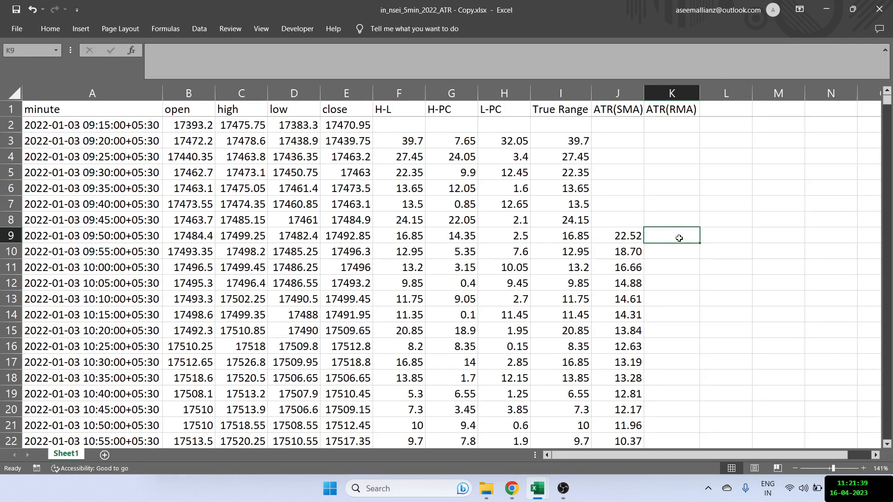
type("=j9")
key("Return")
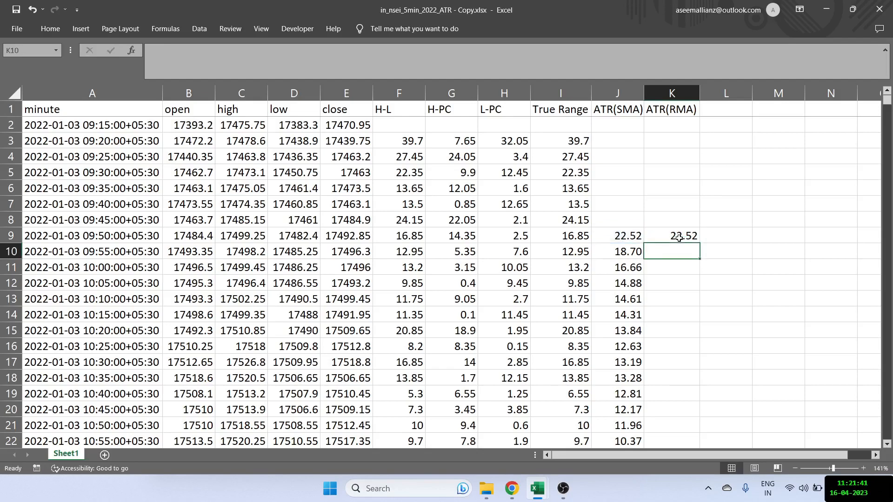
left_click(673, 238)
left_click(632, 238)
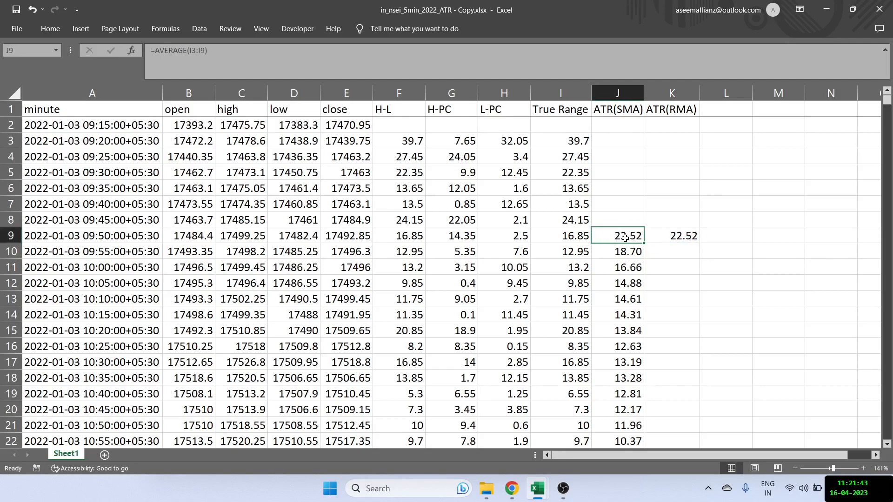
- Calculate the 7-period ATR(RMA) in K10 with =(K9*(7-1)+I10)/7
left_click(660, 247)
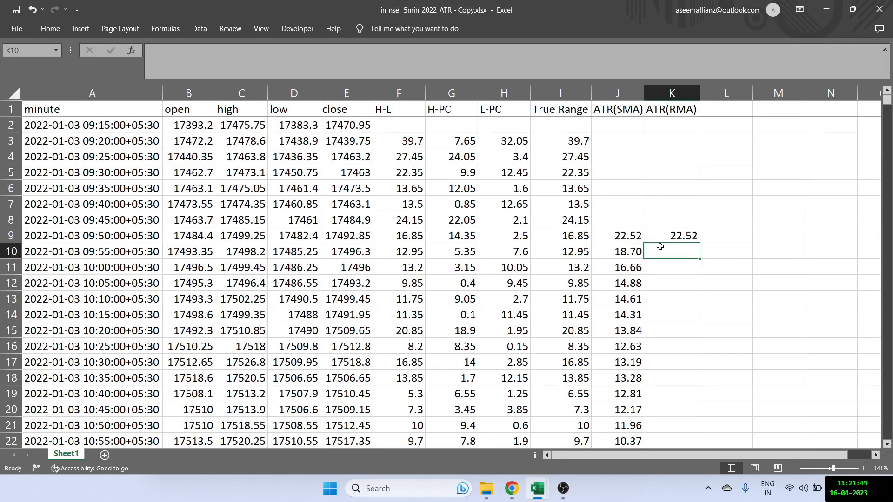
type("=")
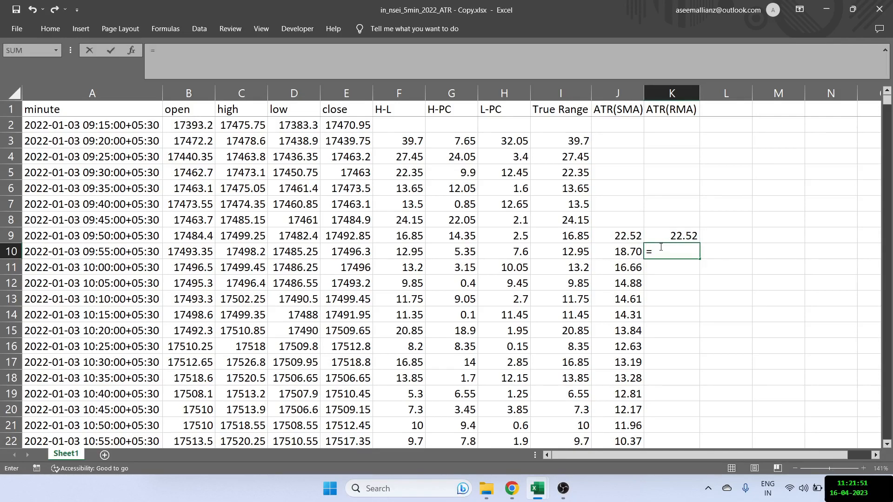
key("Up")
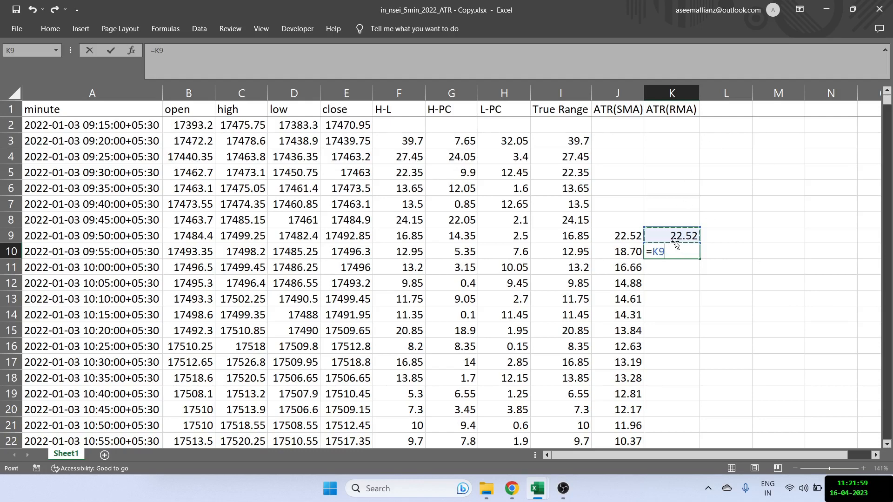
type("*(7-1)+")
key("Left")
key("Left")
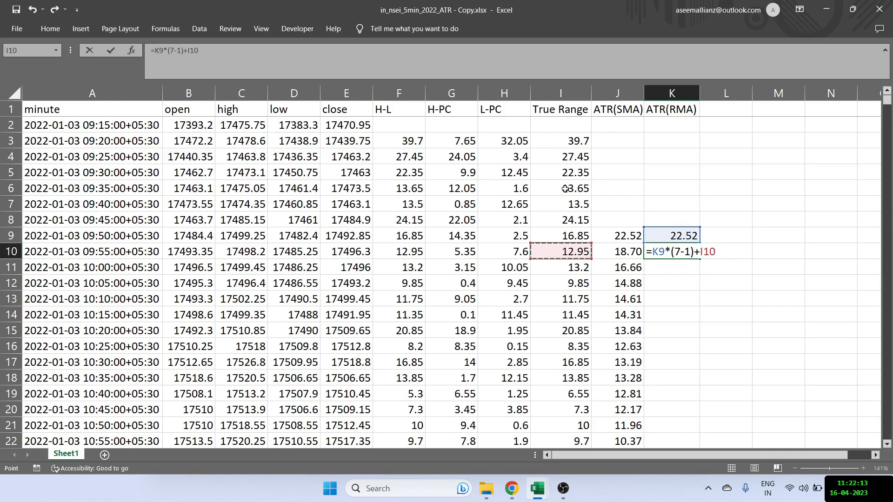
left_click(159, 49)
type("(")
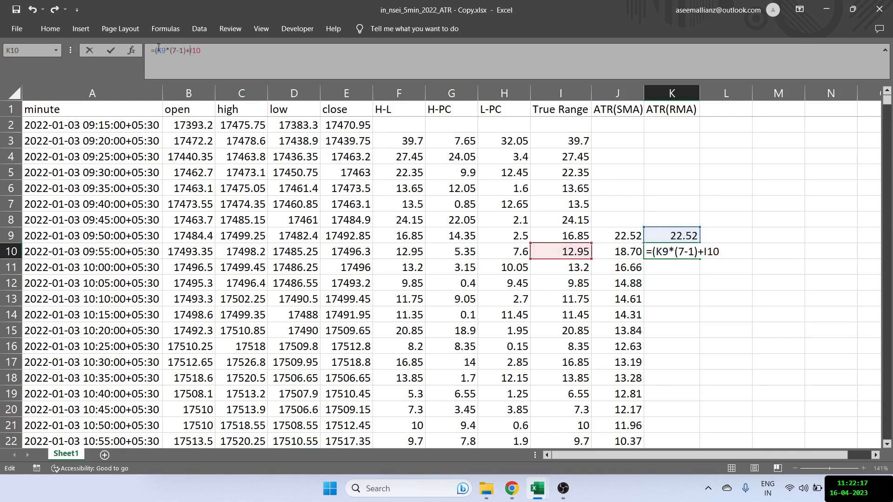
type("/7")
key("Return")
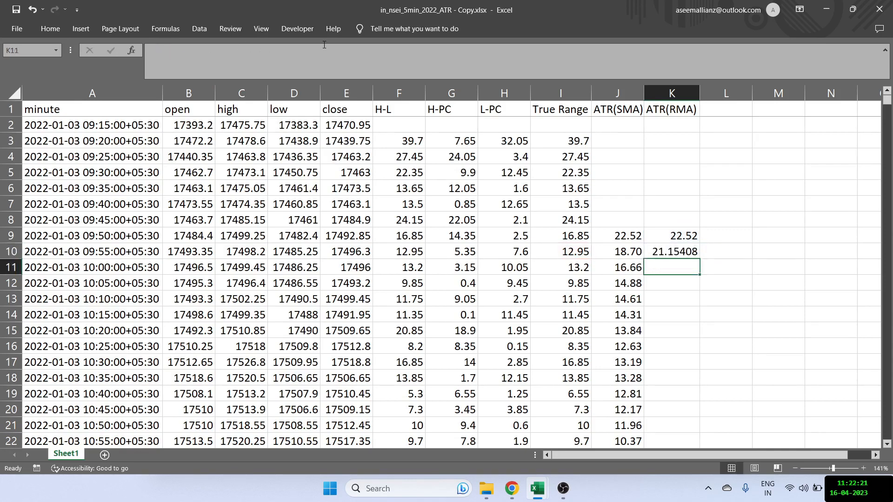
- Check the cells feeding the K10 formula and fill it down the whole ATR(RMA) column
left_click(665, 248)
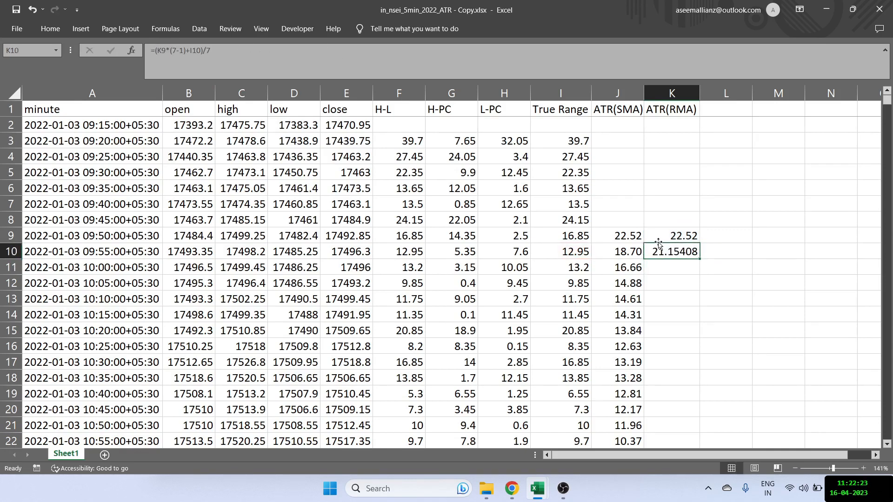
left_click(666, 236)
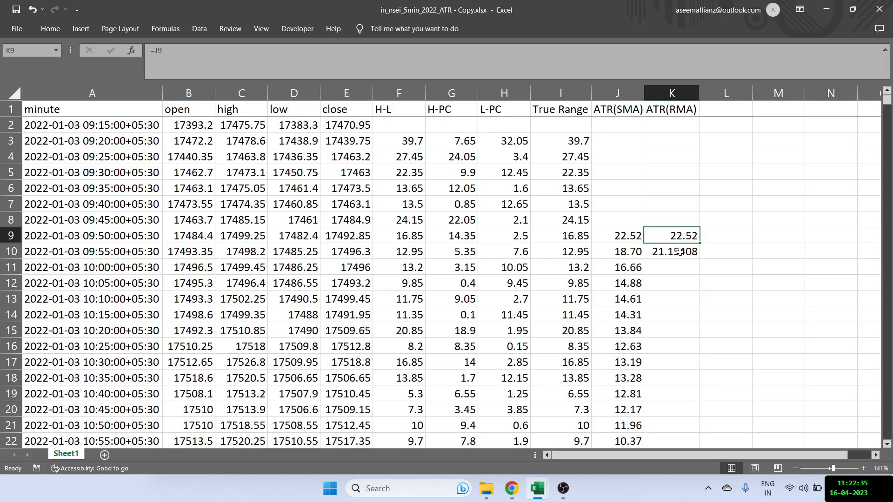
left_click(633, 252)
left_click(575, 252)
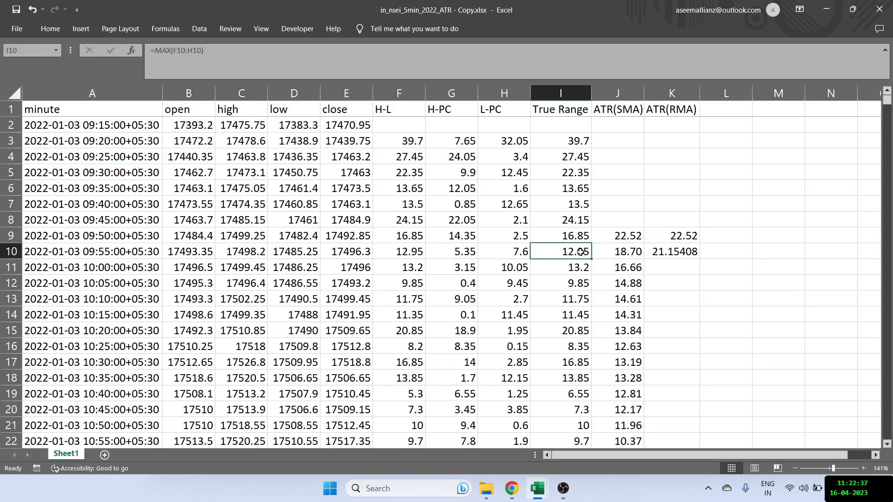
left_click(682, 248)
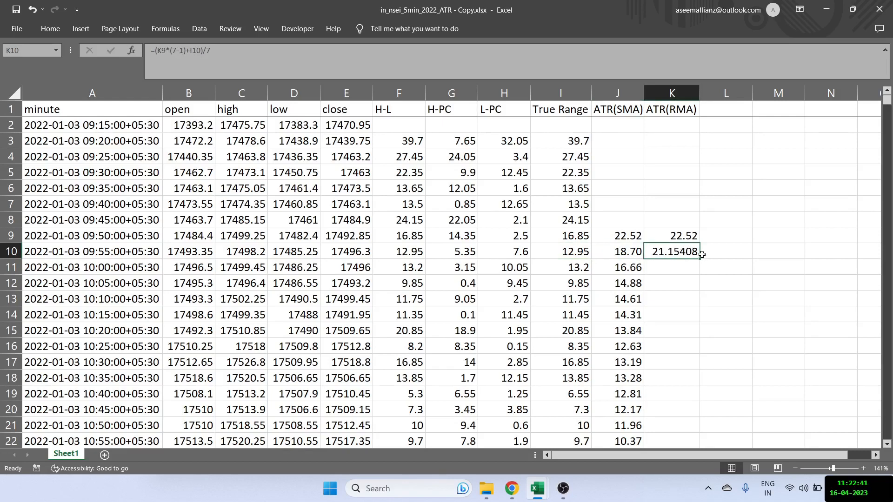
double_click(700, 259)
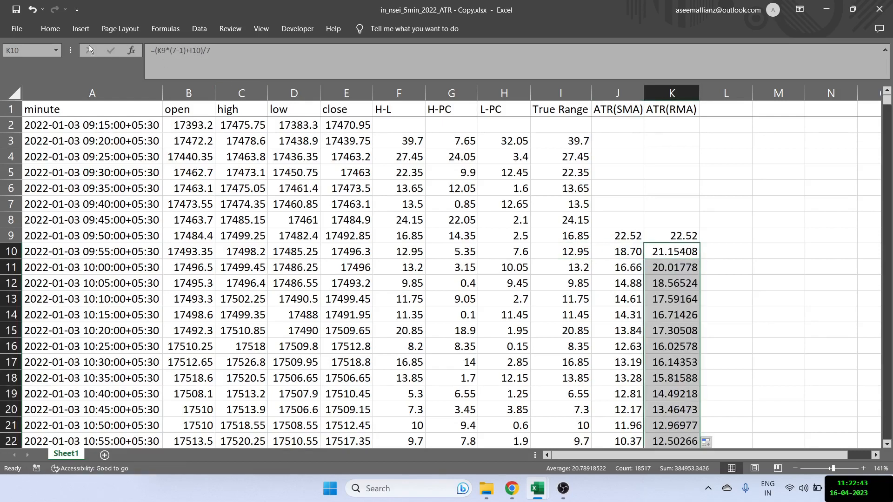
- Show the ATR(RMA) values from K10 down with two decimal places
left_click(53, 32)
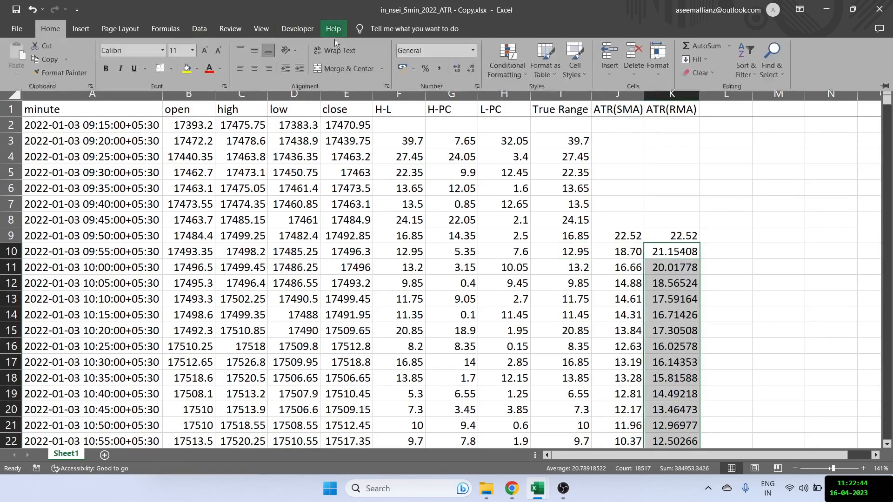
left_click(471, 69)
double_click(471, 69)
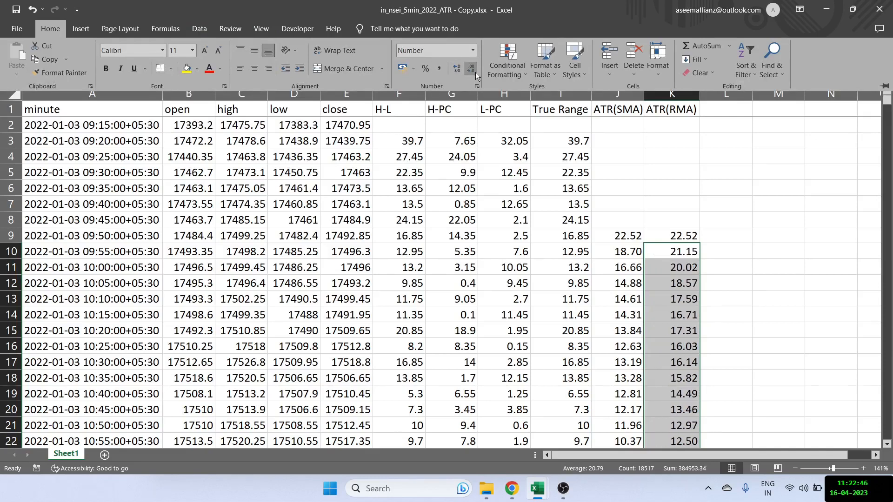
- Compare the ATR(SMA) and ATR(RMA) formulas cell by cell in the first calculated rows, starting from J10
left_click(628, 244)
key("Right")
key("Left")
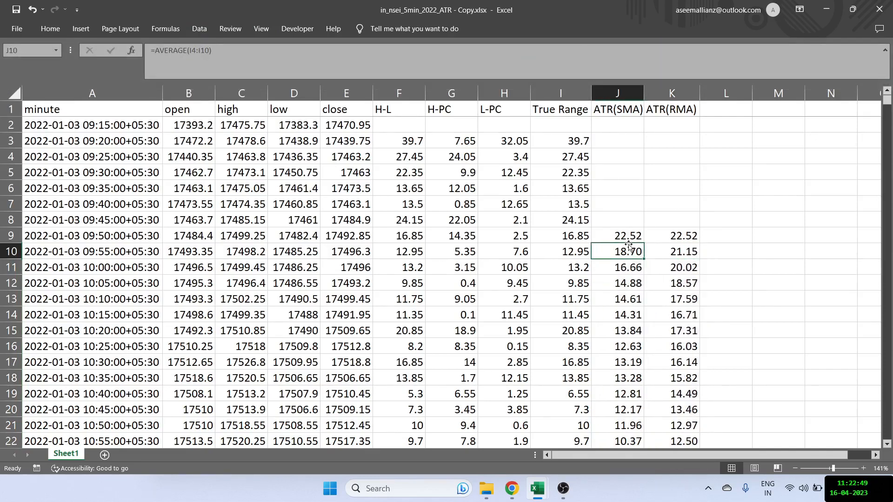
key("Right")
key("Up")
key("Down")
key("Down")
key("Up")
key("Up")
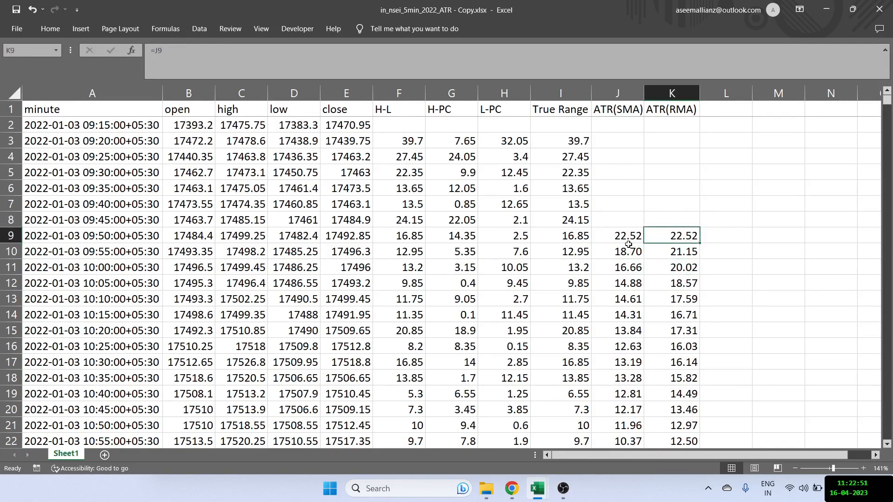
key("Down")
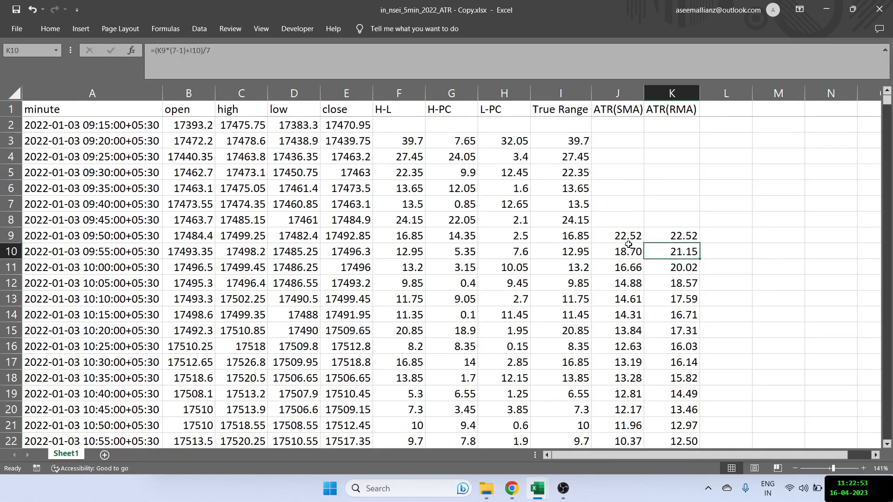
key("Down")
- Highlight and compare the early ATR(RMA), ATR(SMA) and True Range values, ending at I3
left_click(675, 238)
key("shift+Down")
key("shift+Down")
key("shift+Down")
key("shift+Down")
key("shift+Down")
key("shift+Down")
key("shift+Down")
key("shift+Down")
key("shift+Down")
key("shift+Down")
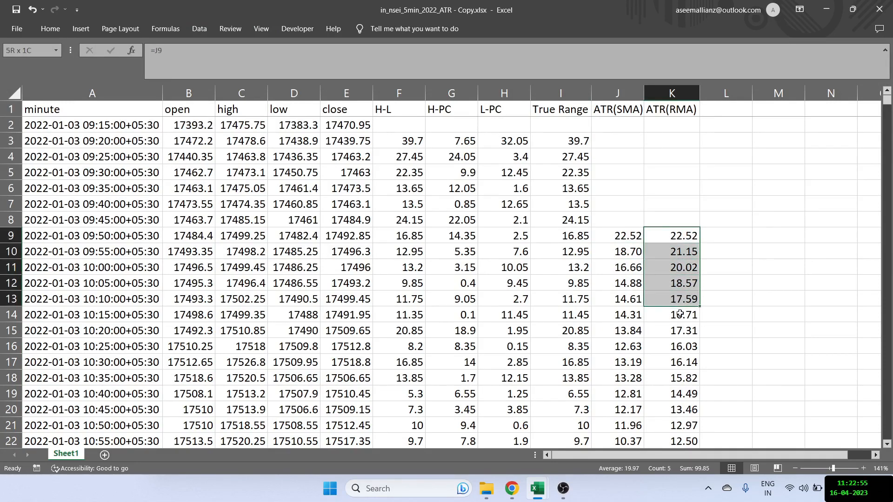
left_click_drag(629, 238, 627, 331)
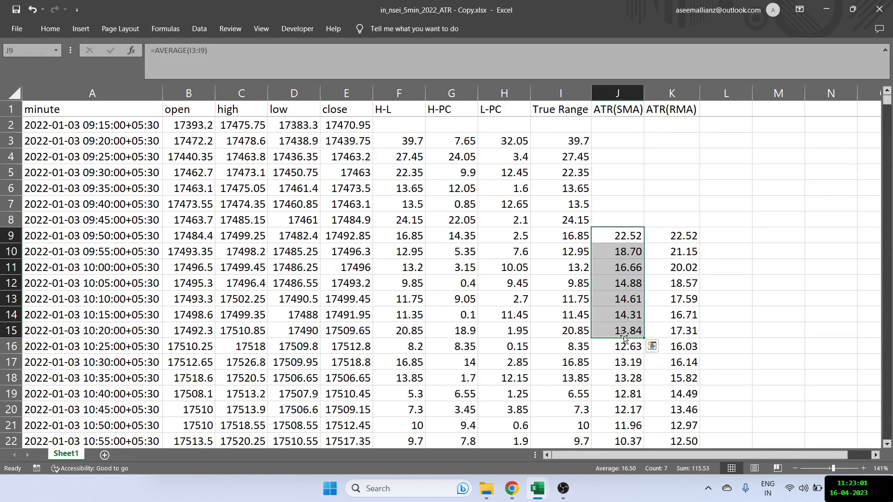
left_click_drag(564, 223, 568, 321)
left_click_drag(672, 242, 677, 286)
left_click(571, 147)
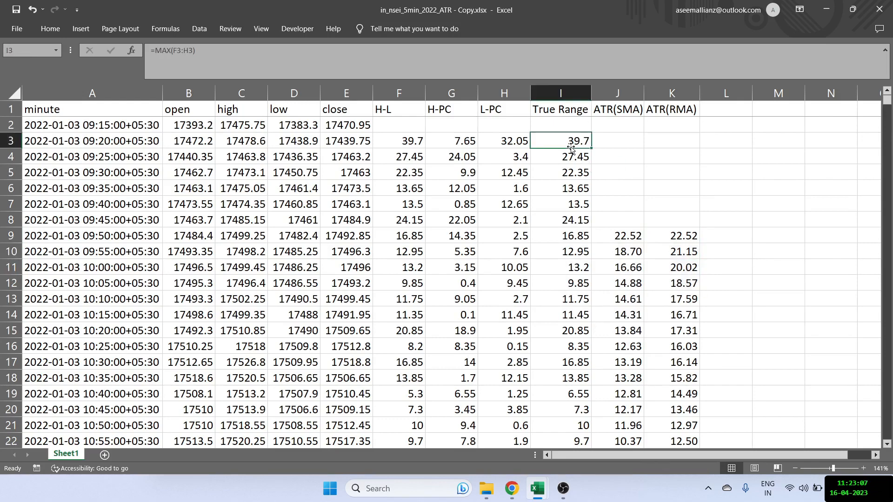
- Inspect the averaging ranges of the ATR(SMA) formulas in J13, J22 and J21, and return to the top of the column
left_click(627, 303)
scroll(628, 303, "down", 2)
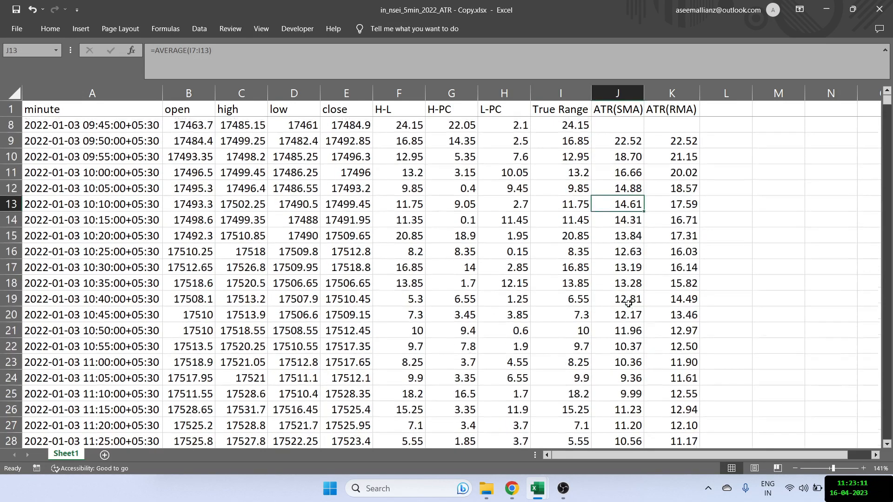
left_click(626, 344)
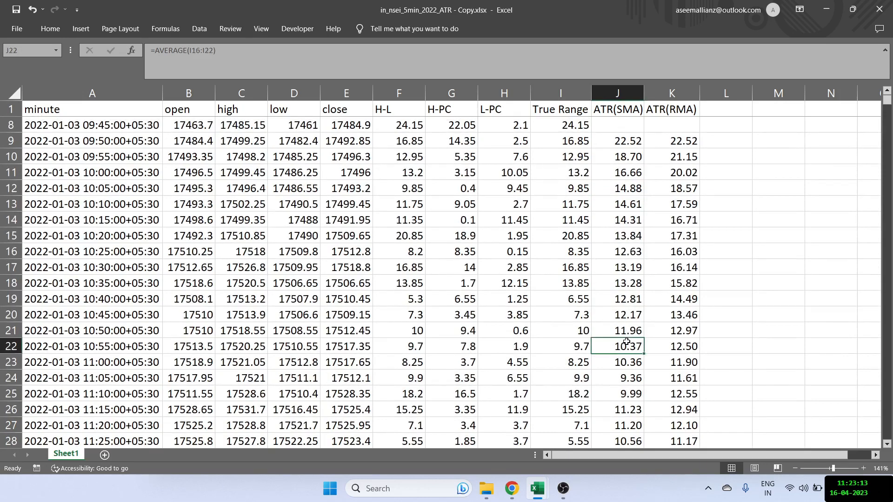
key("Up")
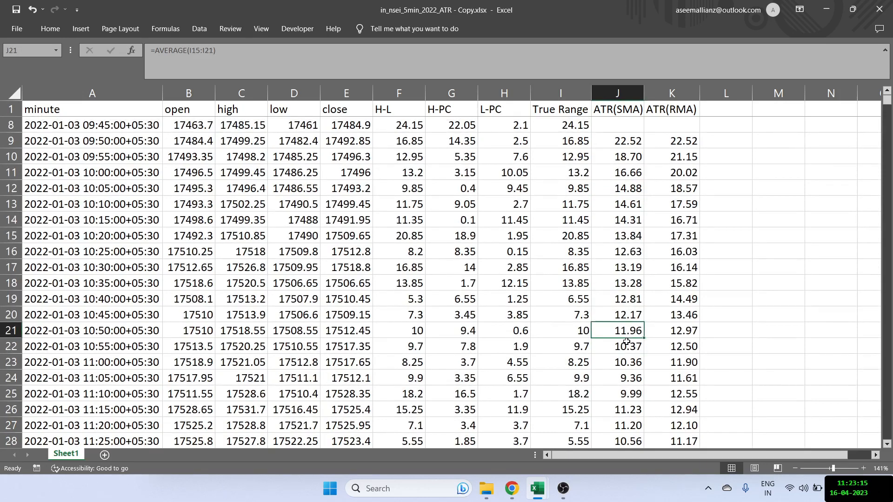
key("ctrl+Up")
key("ctrl+Up")
key("Down")
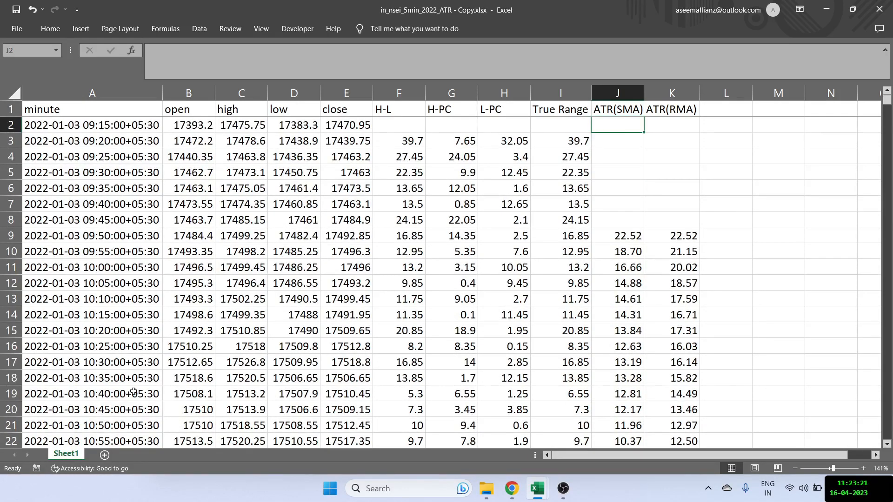
- At the first 2022-01-06 row, calculate a 7-period True Range average in L227 with =AVERAGE(I221:I227)
scroll(130, 386, "down", 3)
scroll(77, 372, "down", 20)
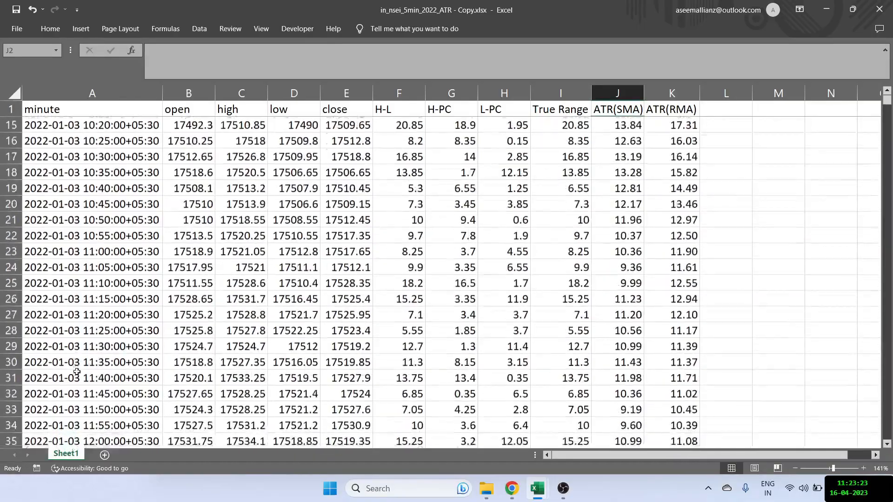
scroll(76, 372, "down", 20)
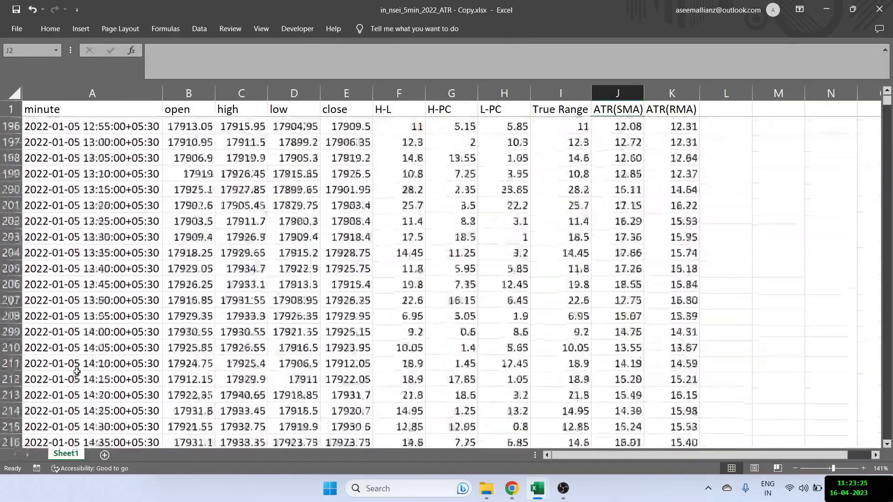
left_click(249, 353)
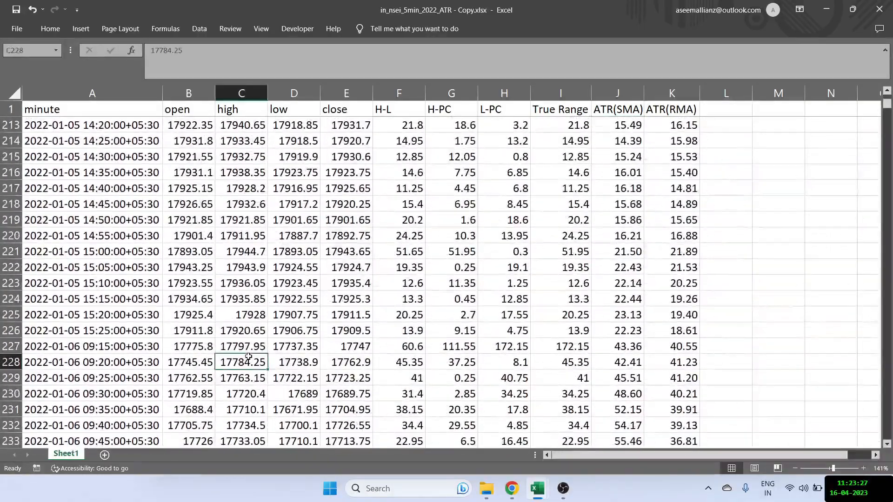
key("Right")
key("Right")
key("Right")
key("Right")
key("Right")
key("Right")
key("Right")
key("Right")
key("Right")
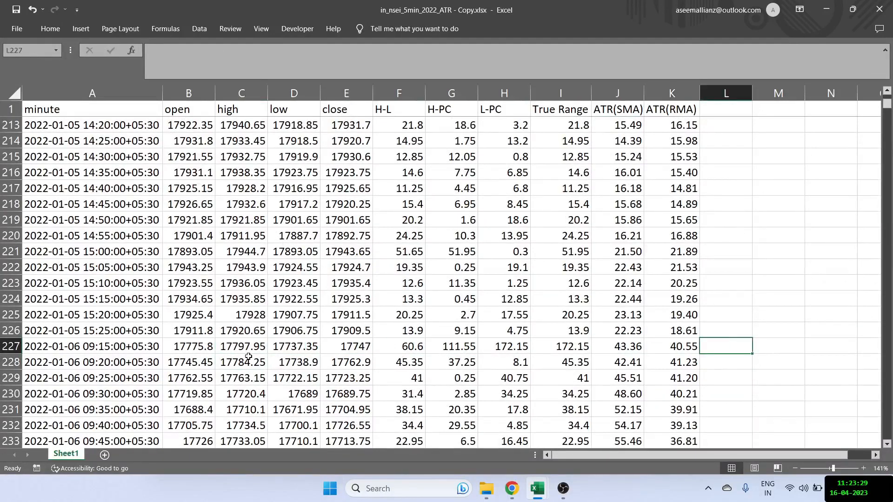
type("=ave")
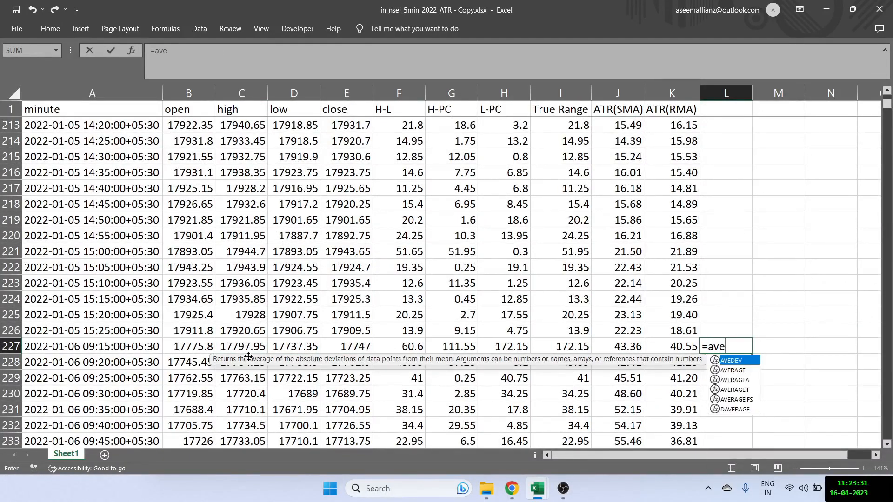
key("Tab")
key("Left")
key("Left")
key("Left")
key("shift+Up")
key("shift+Up")
key("shift+Up")
key("shift+Up")
key("shift+Up")
key("shift+Up")
key("shift+Up")
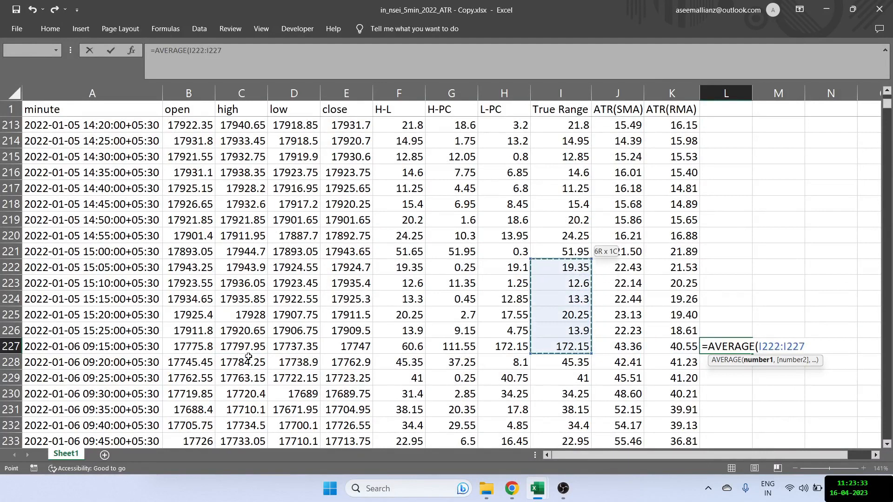
key("shift+Down")
key("Return")
key("Up")
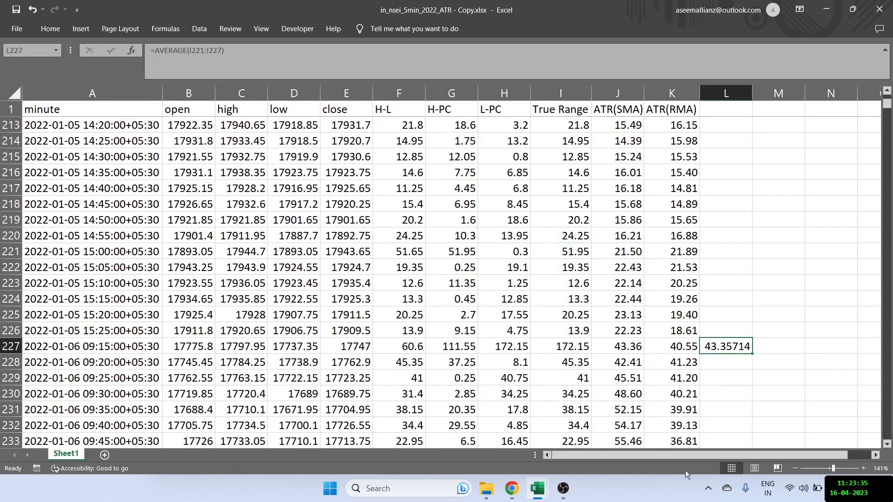
- Fill the L227 average down to the end of the data and show the values with two decimal places
double_click(752, 353)
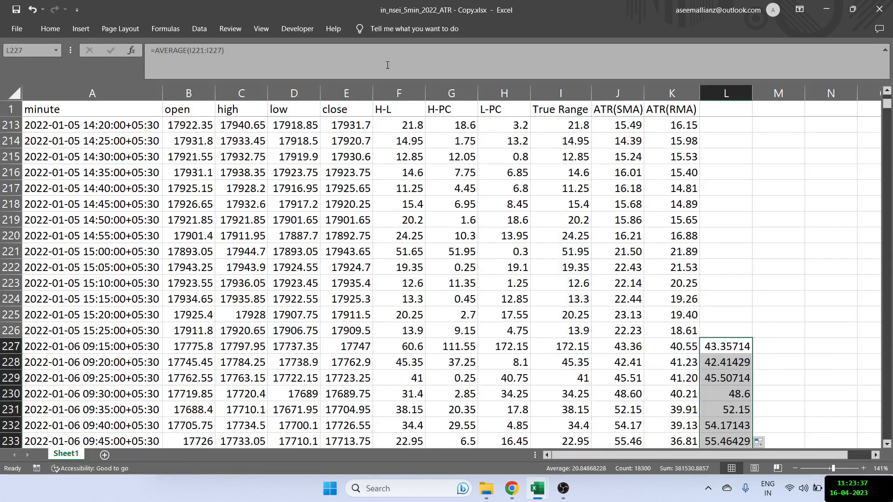
left_click(51, 28)
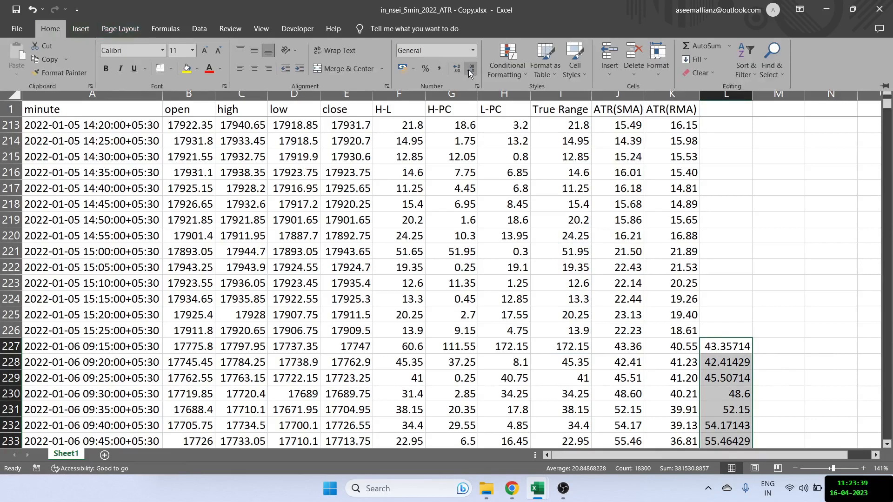
left_click(470, 70)
left_click(467, 69)
left_click(468, 70)
- Compare the ATR(SMA) values in J227:J232 with the newly started averages in L227:L232
left_click(624, 346)
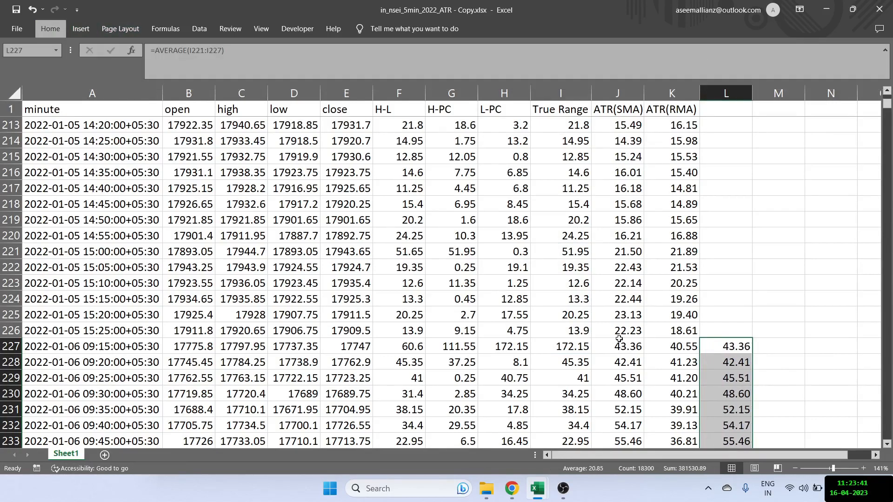
left_click_drag(625, 346, 622, 428)
left_click_drag(718, 348, 716, 425)
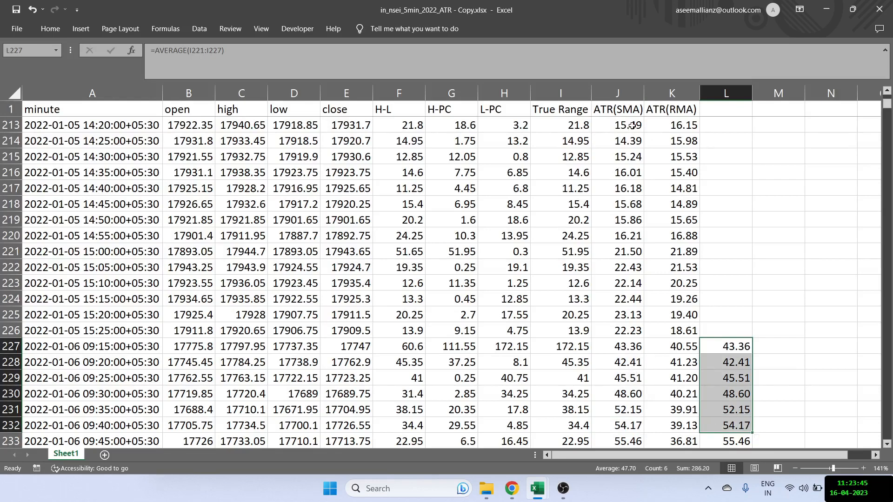
- Copy the ATR(SMA) and ATR(RMA) headers from J1:K1 into L1:M1
left_click(768, 113)
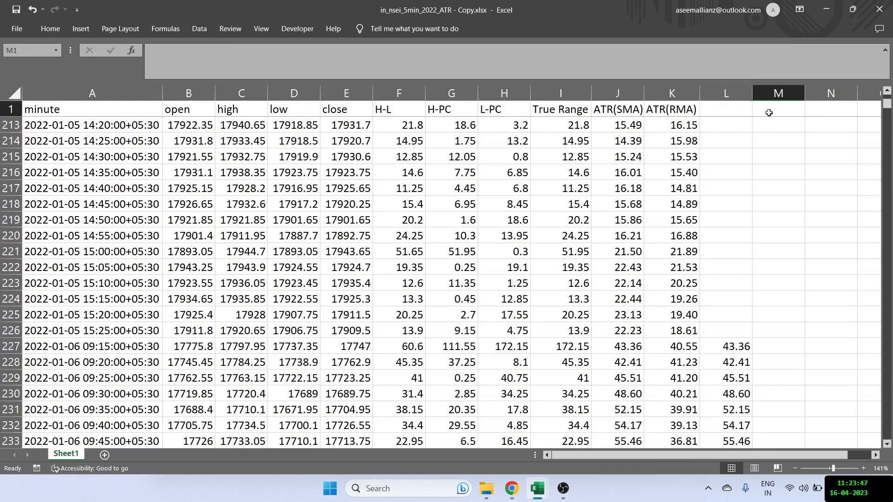
key("Left")
key("Left")
key("Left")
key("shift+Right")
key("ctrl+c")
key("Right")
key("Right")
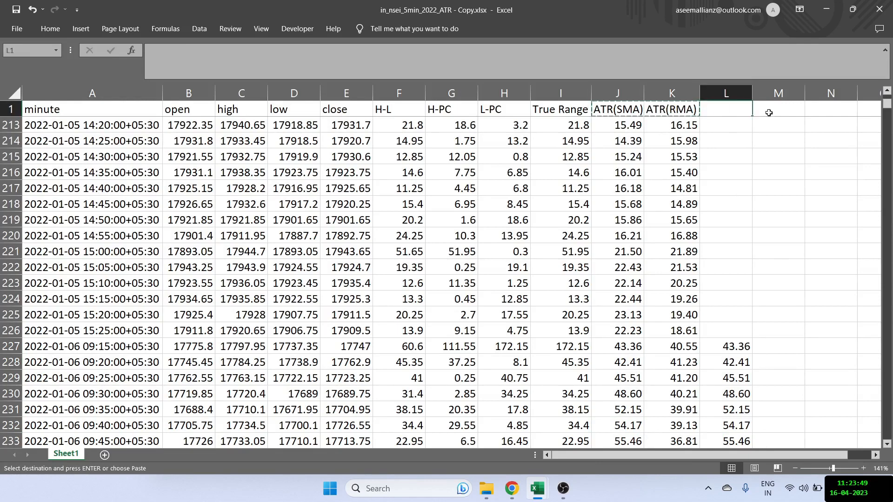
key("ctrl+v")
- Seed the new ATR(RMA) column by entering =L227 in M227
left_click(773, 355)
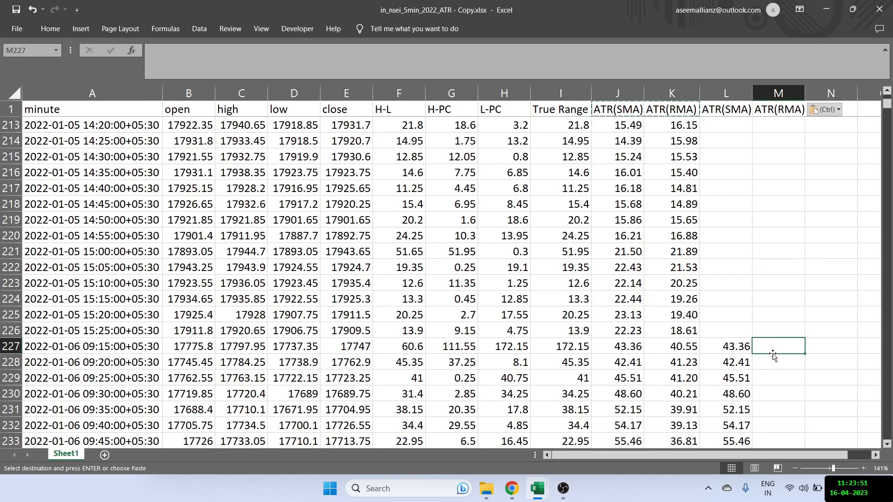
type("=")
key("Left")
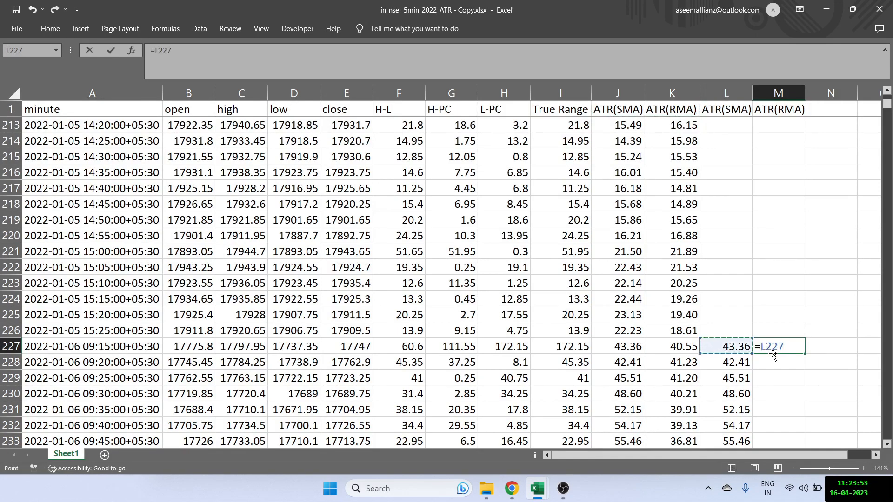
key("Return")
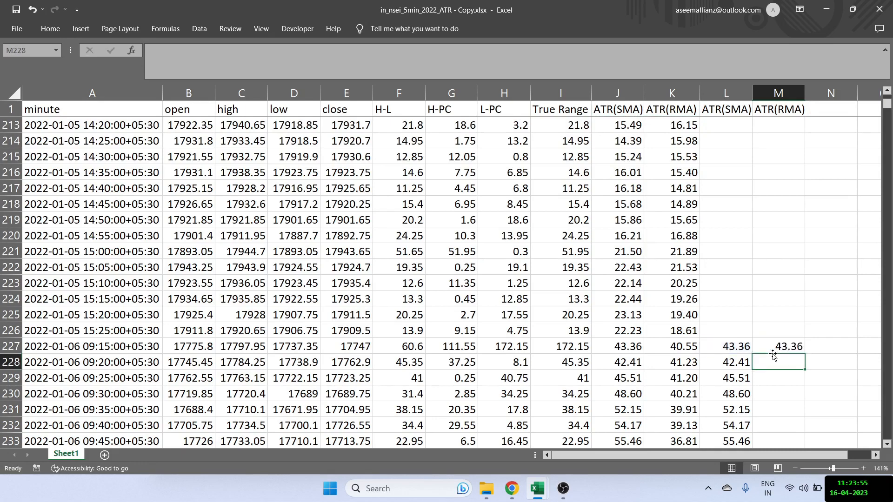
- Adapt the ATR(RMA) formula from K228 as =(M227*(7-1)+I228)/7 in M228 and fill it down column M
key("Left")
key("Left")
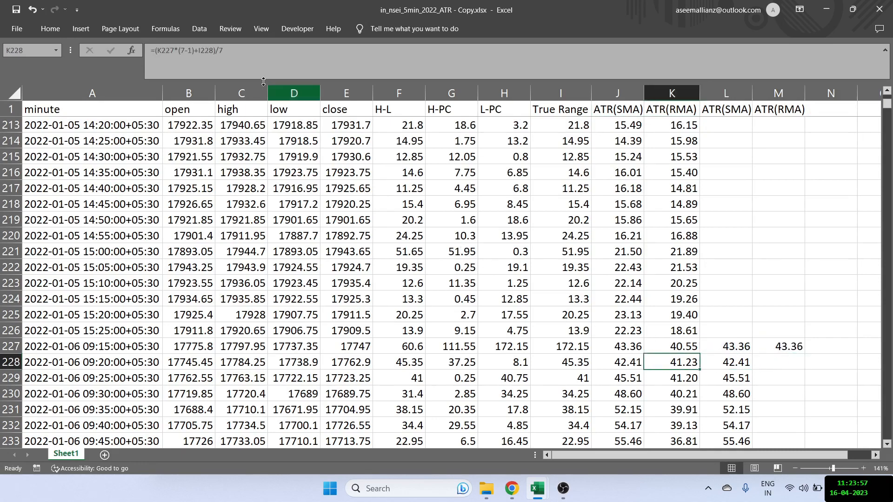
key("ctrl+c")
key("Right")
key("Right")
key("ctrl+v")
key("F2")
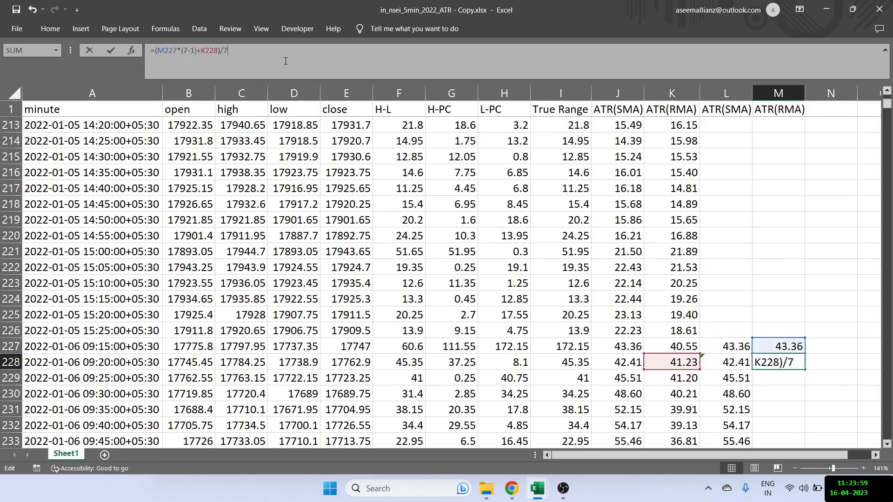
left_click_drag(661, 370, 587, 369)
key("ctrl+Return")
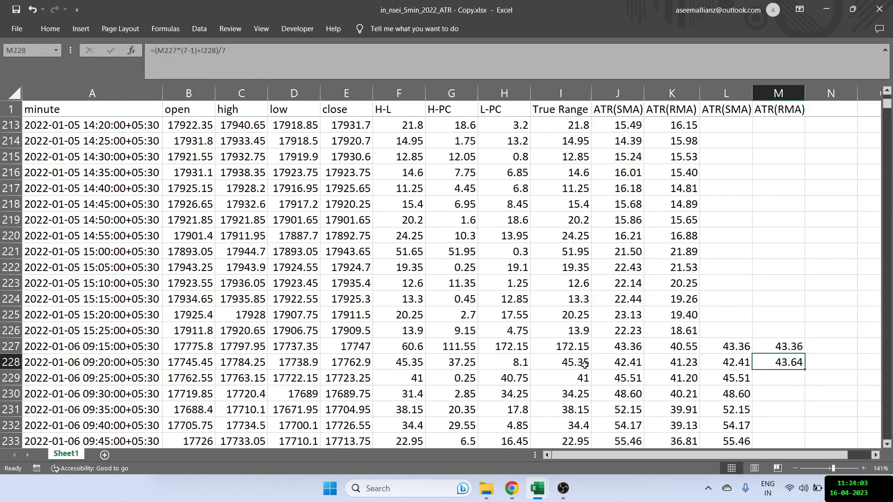
double_click(805, 368)
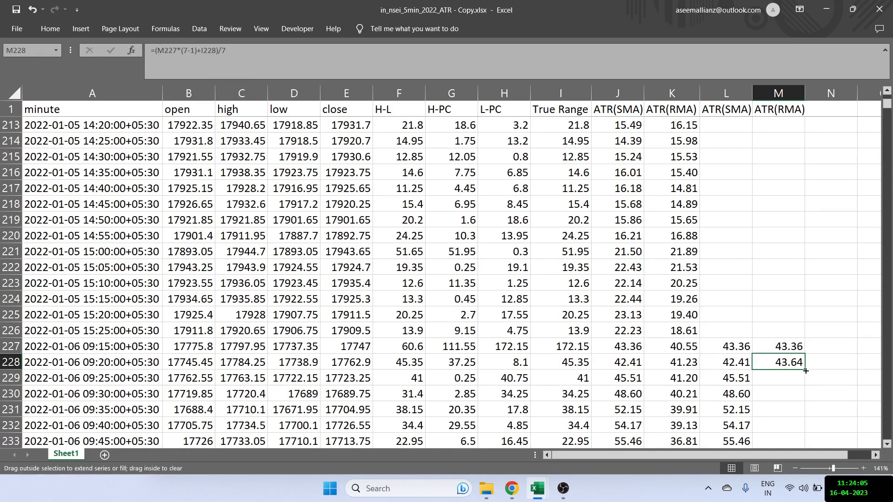
- Compare the ATR(RMA) values in columns K and M from row 228 down, and auto-fit the width of column M
left_click_drag(682, 363, 685, 421)
left_click(780, 362)
left_click_drag(778, 380, 777, 403)
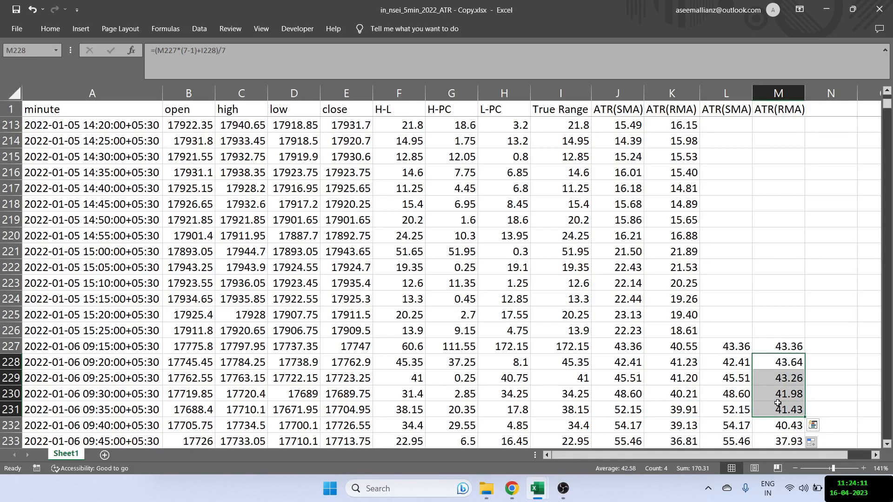
double_click(804, 95)
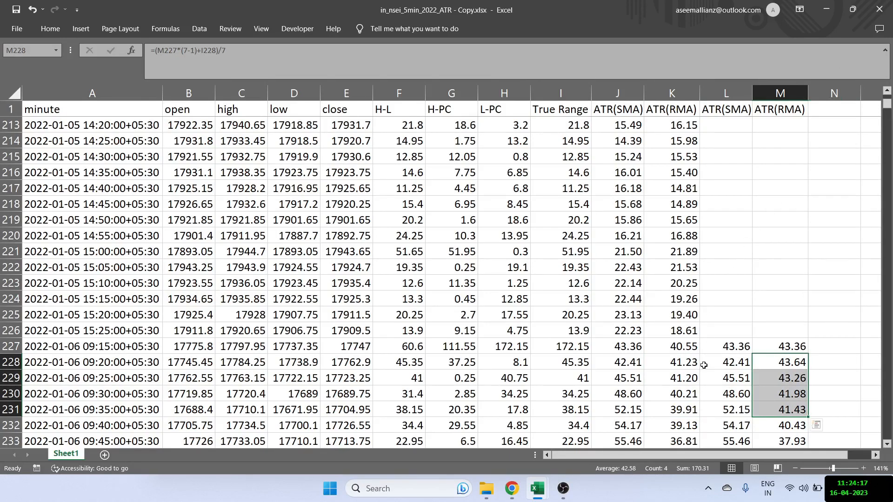
- Compare K228:M229 across the columns and inspect the original ATR(RMA) formulas in K227 and K229
left_click_drag(682, 364, 770, 369)
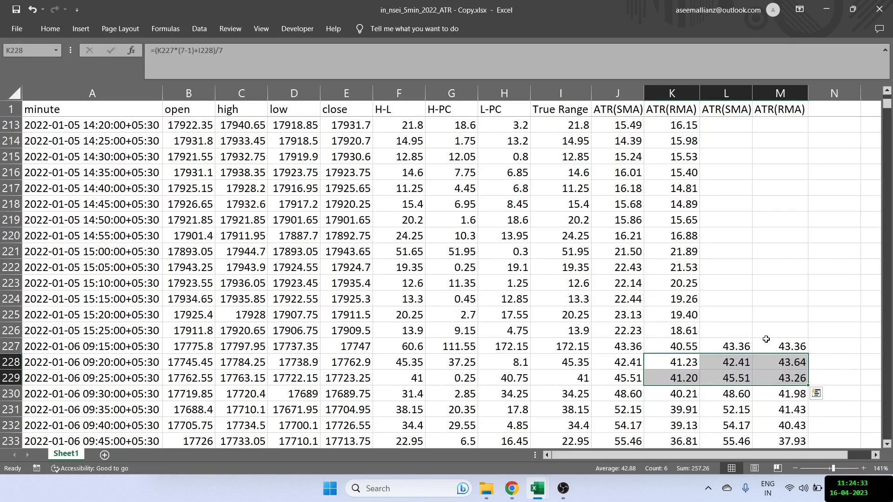
left_click(681, 345)
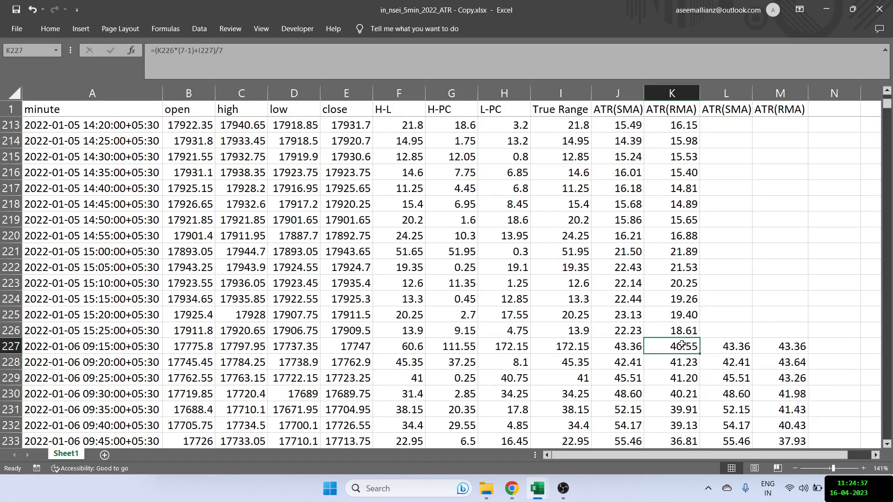
left_click(678, 381)
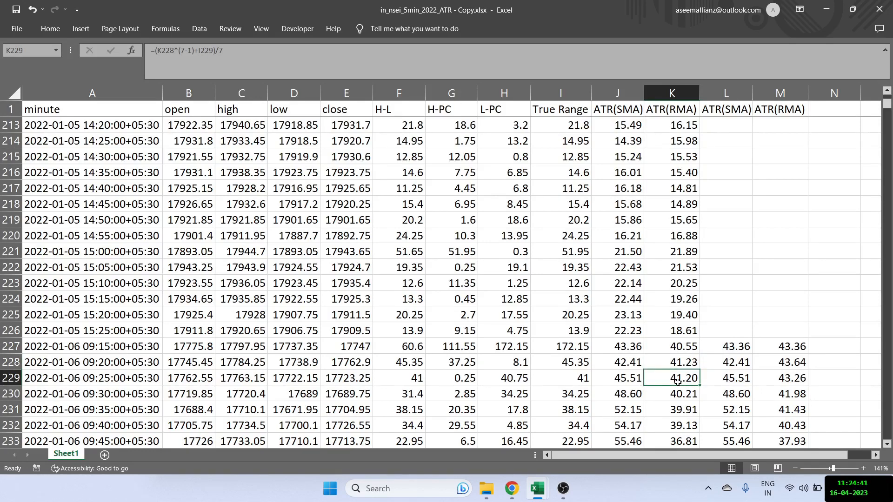